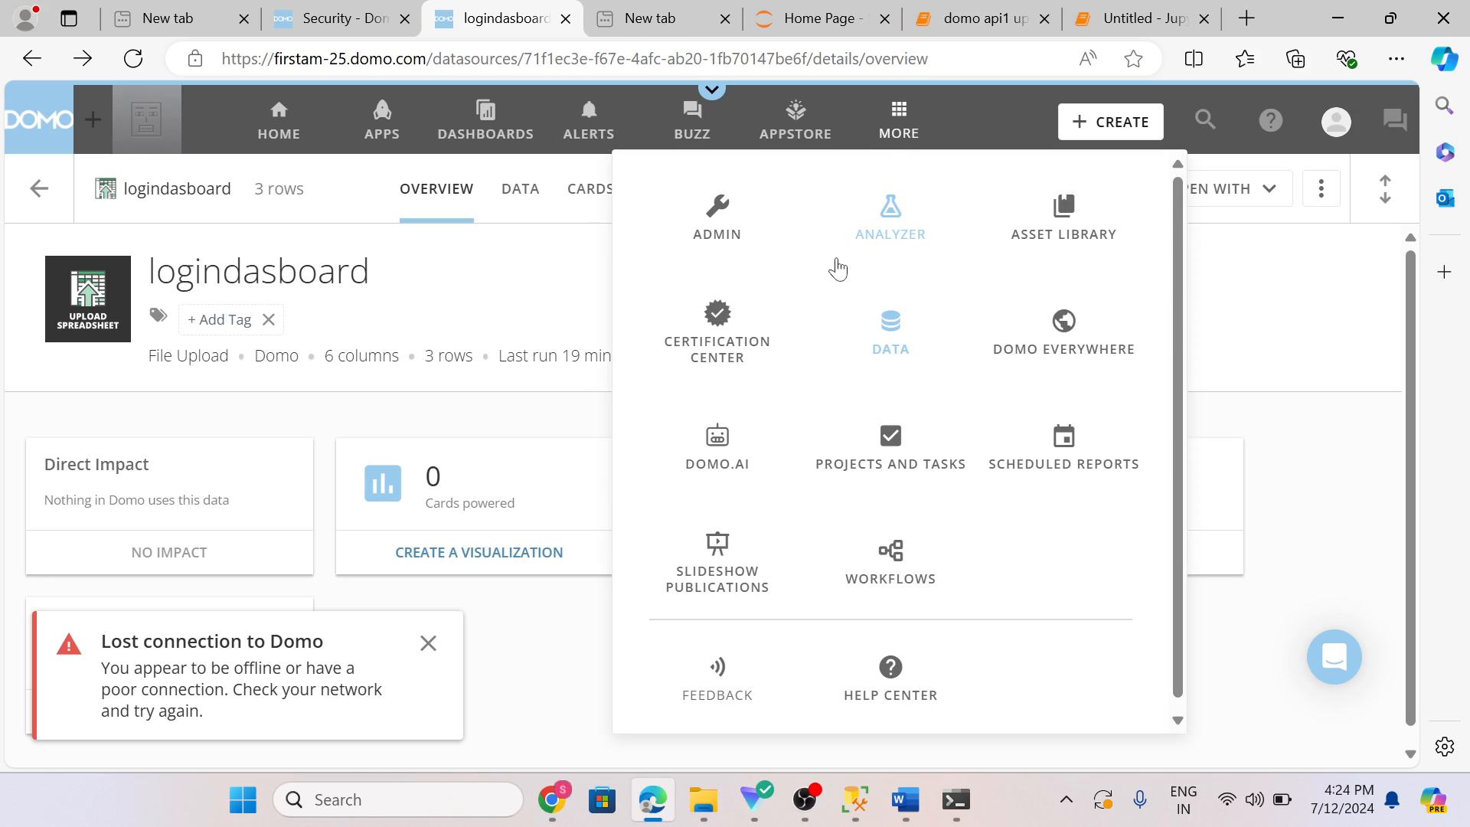
# Step: Open the DataSets center and start a new ETL DataFlow
pyautogui.click(909, 346)
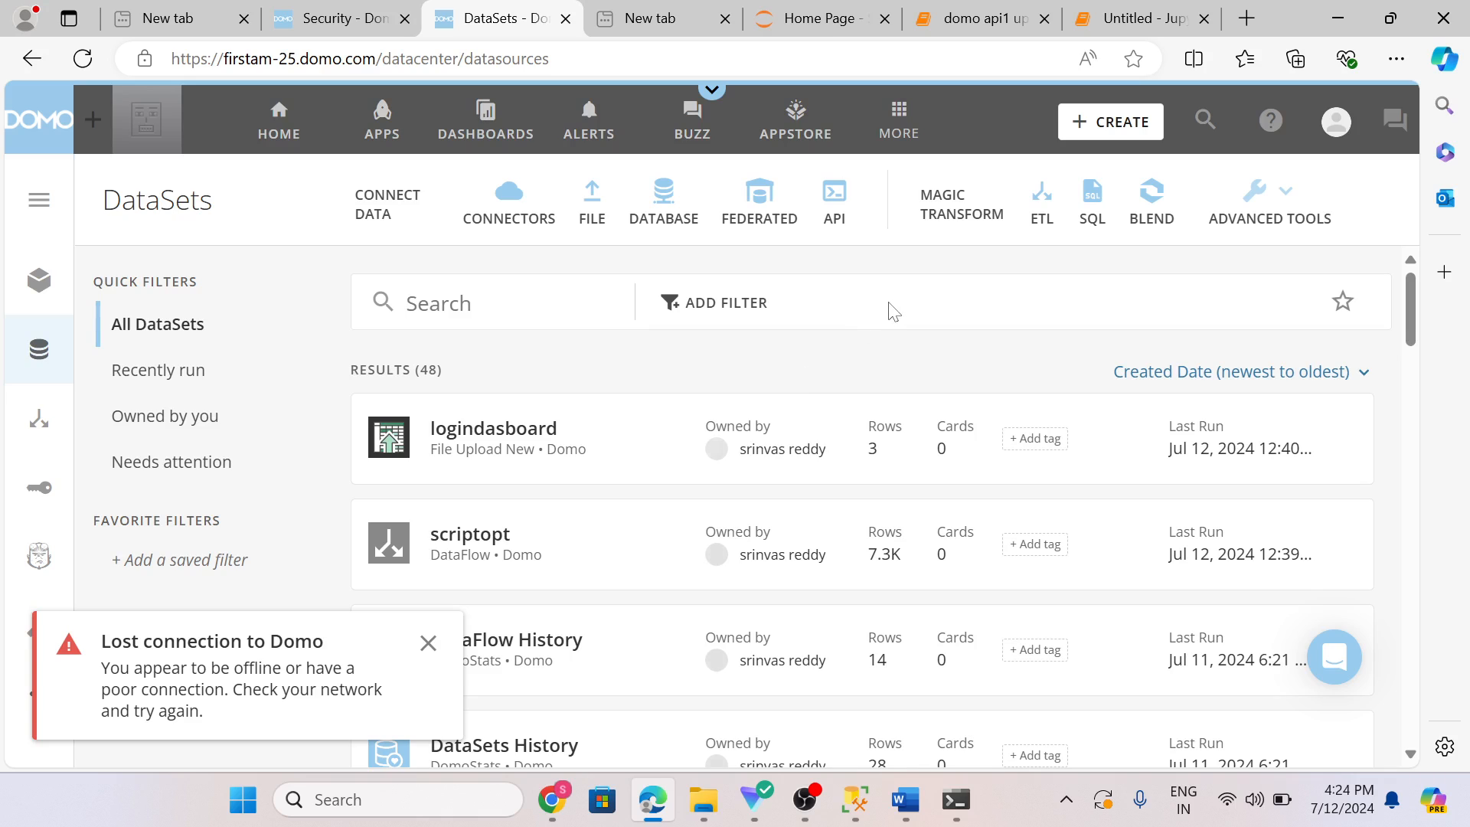
pyautogui.click(1050, 216)
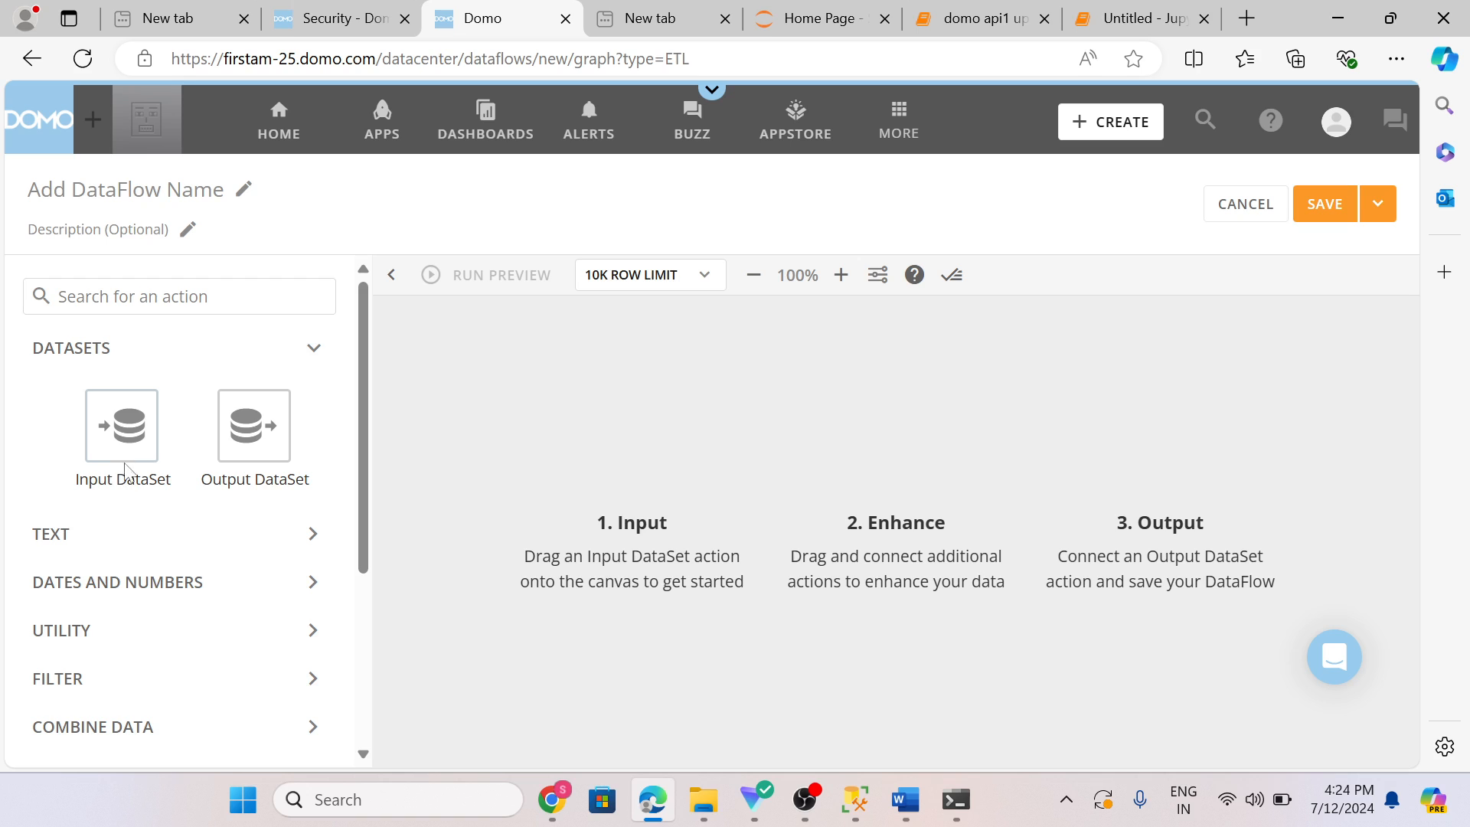
# Step: Expand the Scripting actions and add a Python Script action to the canvas
pyautogui.scroll(-3, 127, 458)
pyautogui.scroll(3, 125, 433)
pyautogui.scroll(-4, 150, 487)
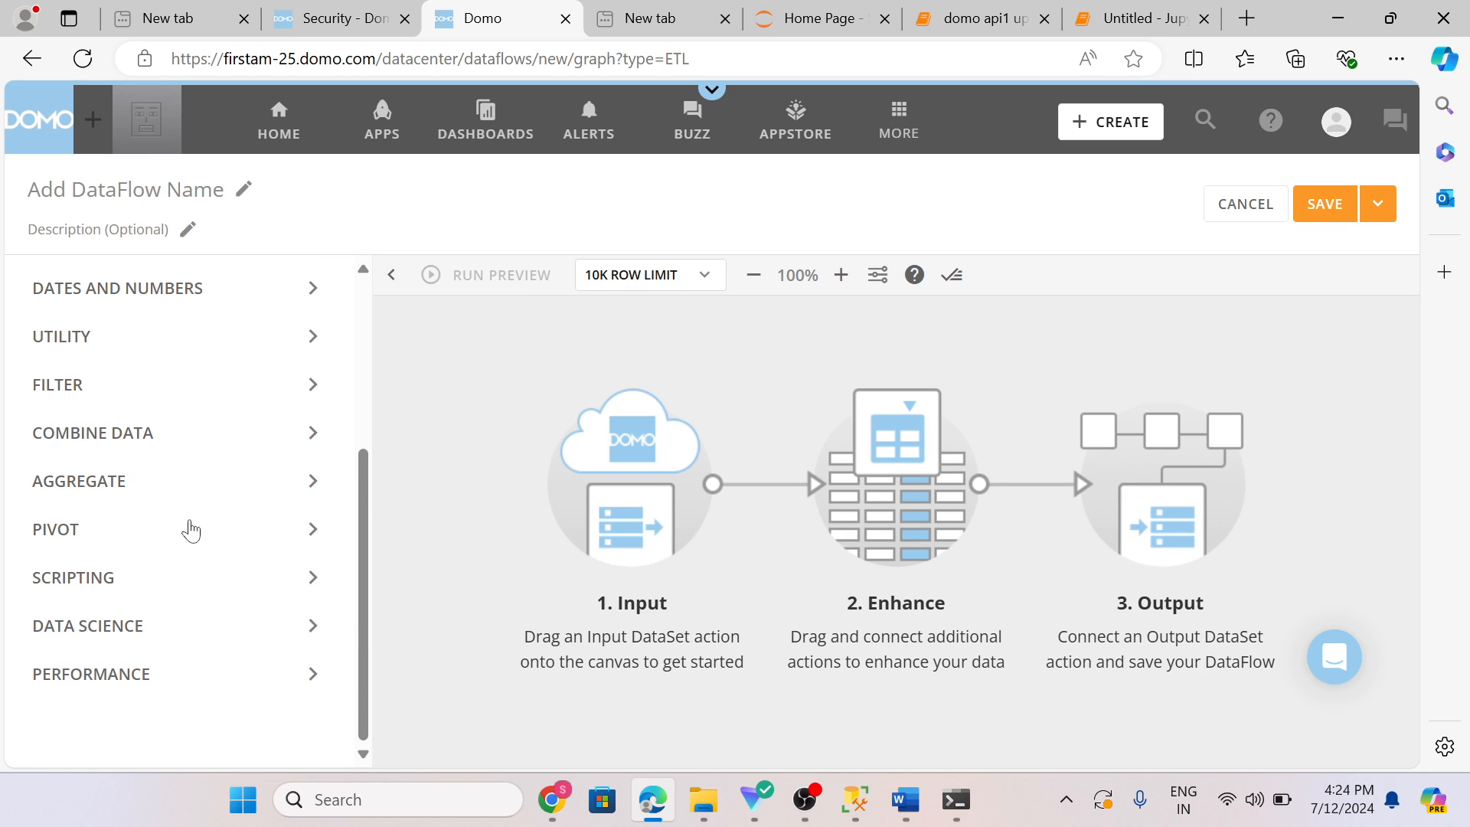
pyautogui.click(229, 583)
pyautogui.scroll(-3, 131, 568)
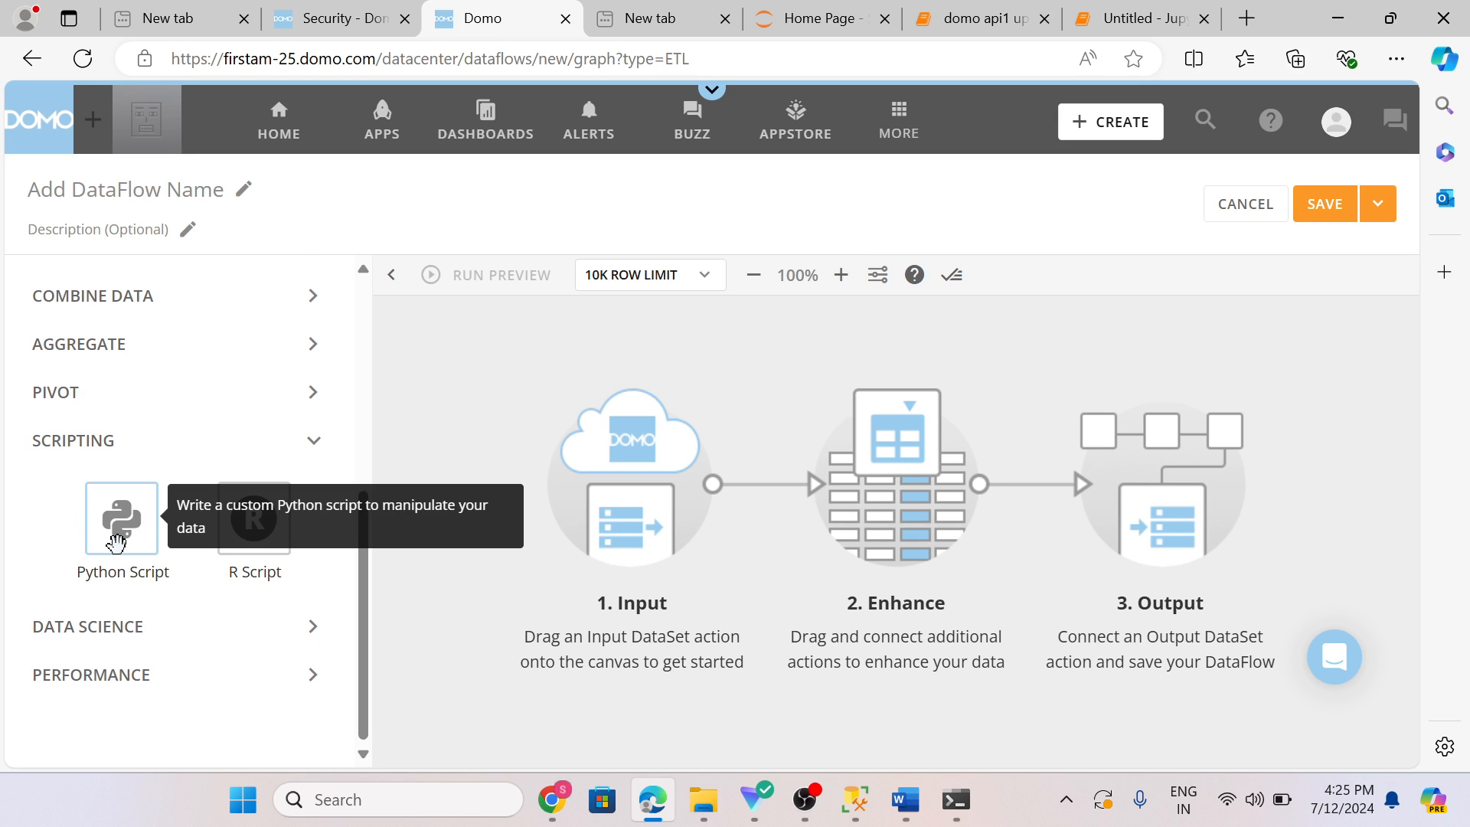
pyautogui.moveTo(117, 542); pyautogui.dragTo(586, 444)
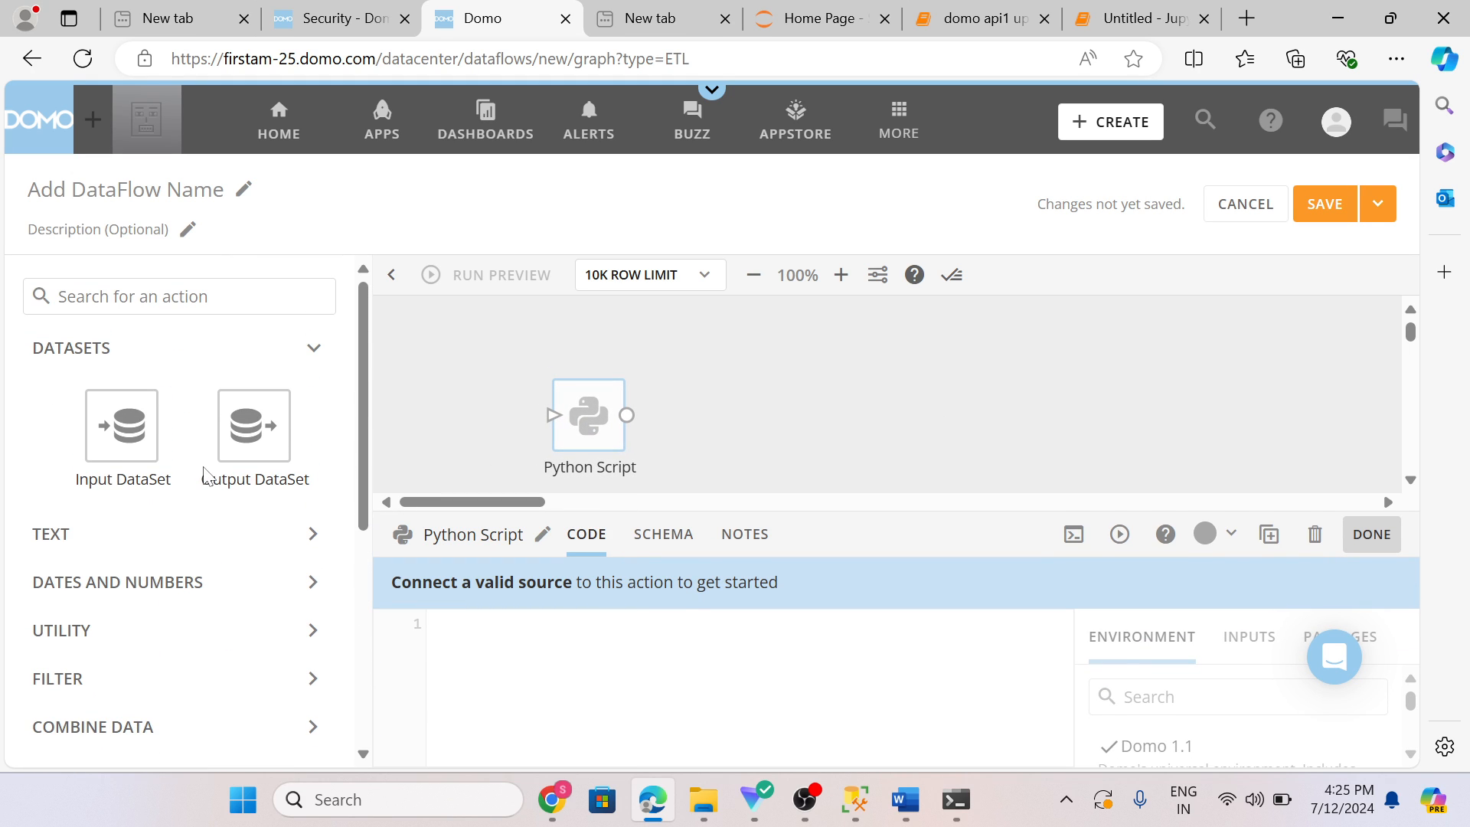
# Step: Add an Input DataSet action to the canvas and connect it to the Python Script
pyautogui.moveTo(130, 438); pyautogui.dragTo(453, 448)
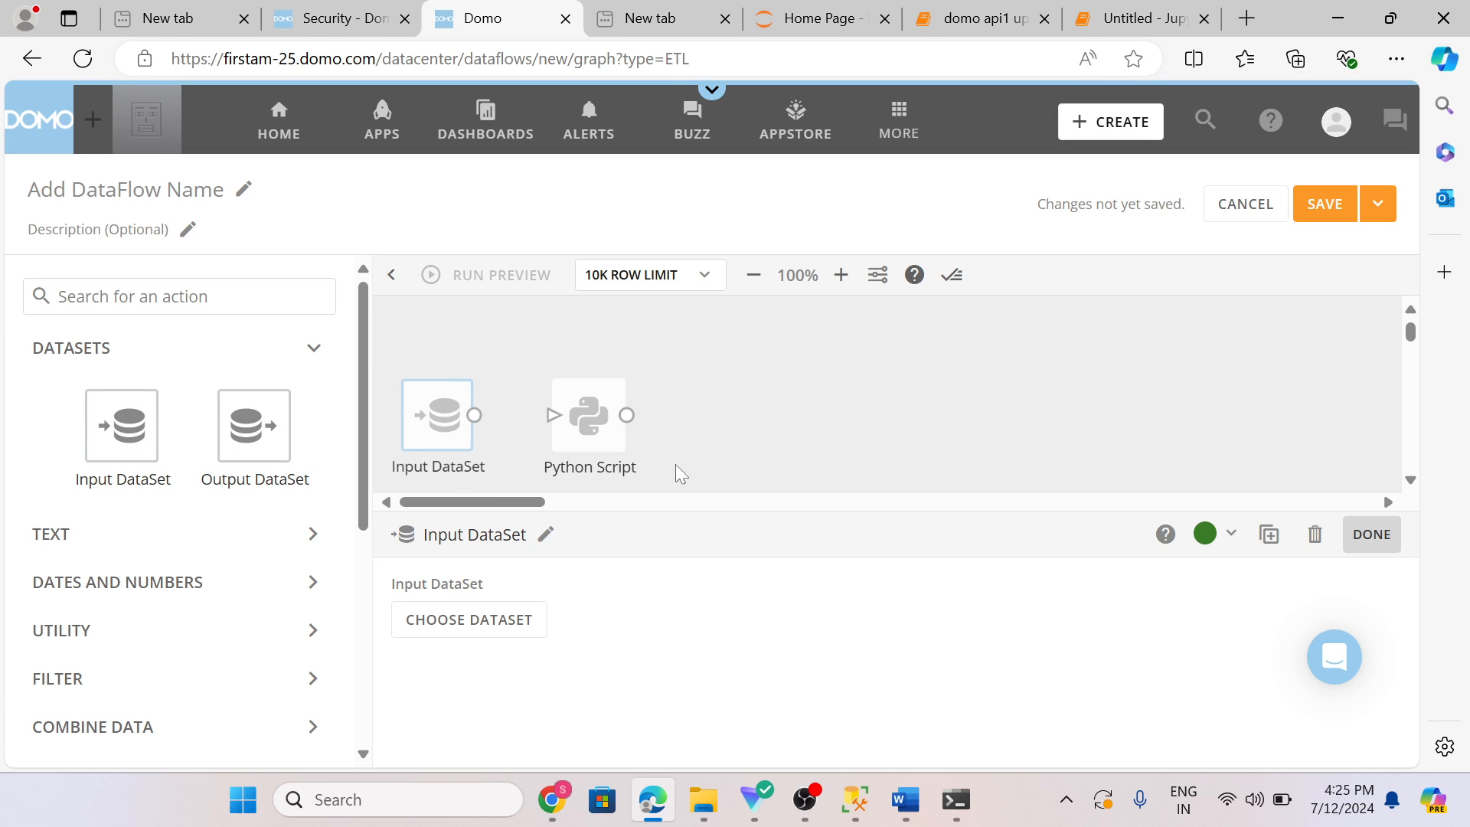
pyautogui.click(743, 503)
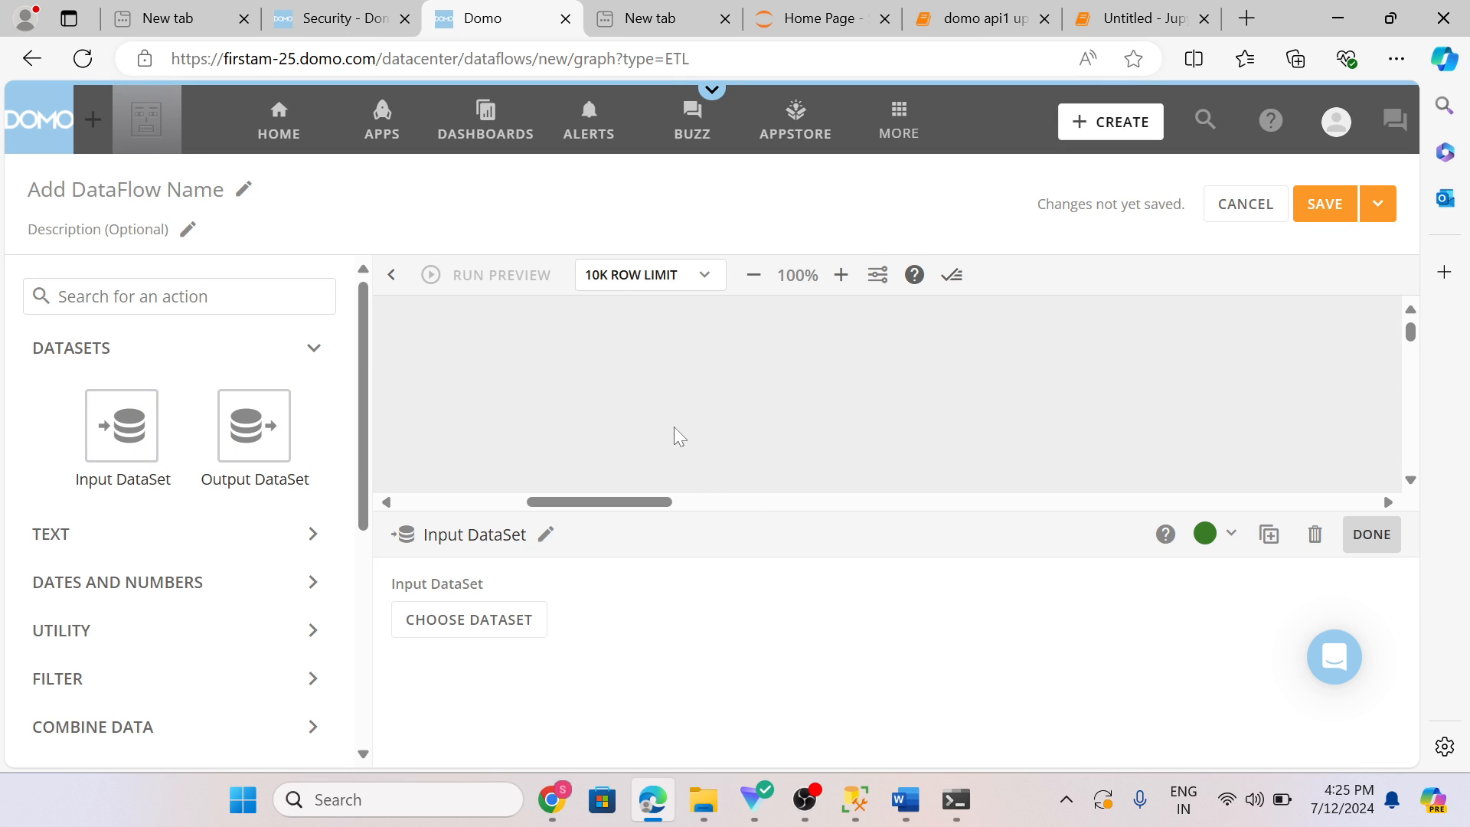
pyautogui.scroll(-1, 674, 426)
pyautogui.moveTo(623, 501); pyautogui.dragTo(476, 479)
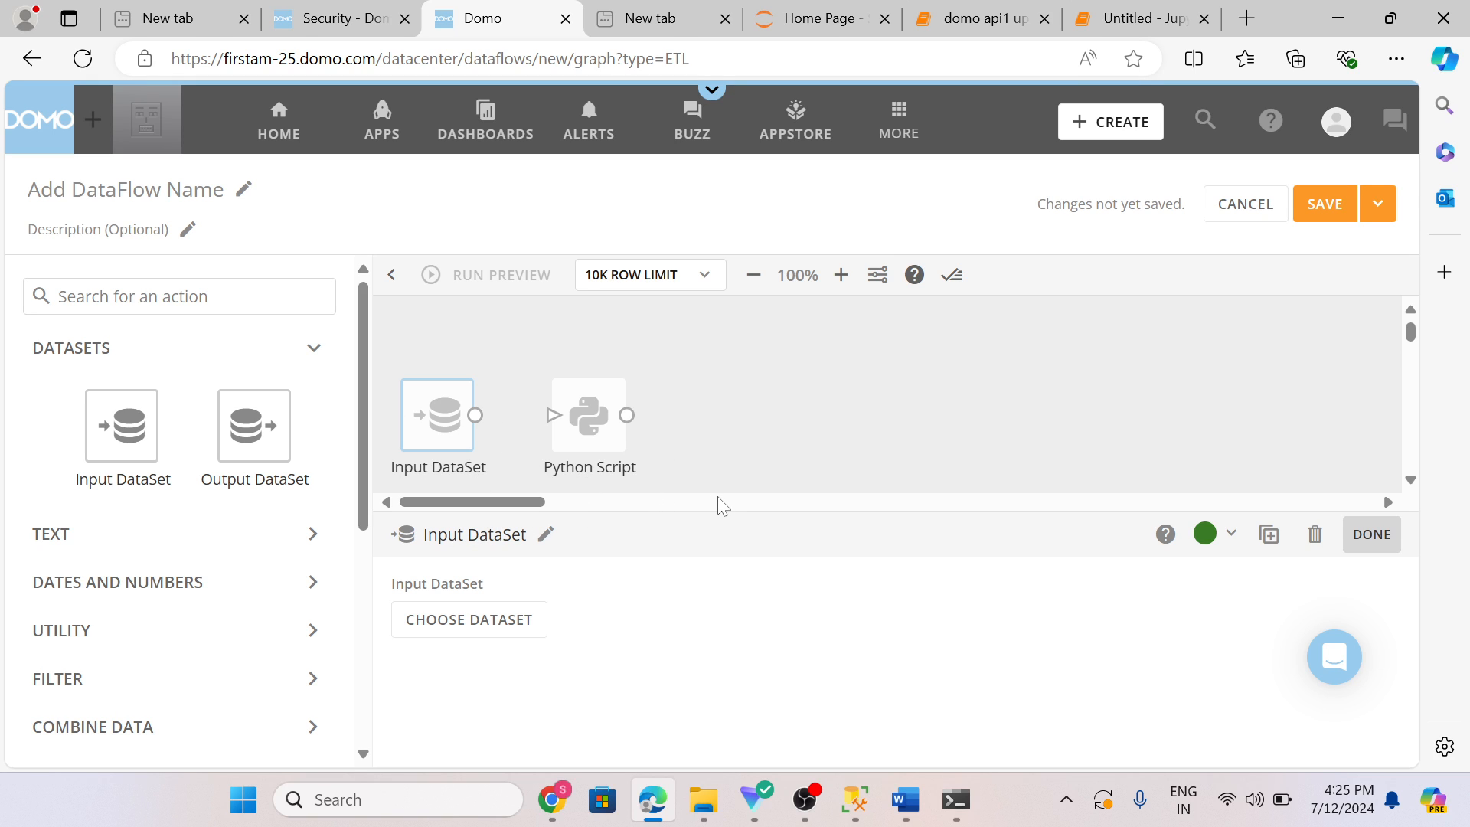
pyautogui.moveTo(711, 518); pyautogui.dragTo(709, 705)
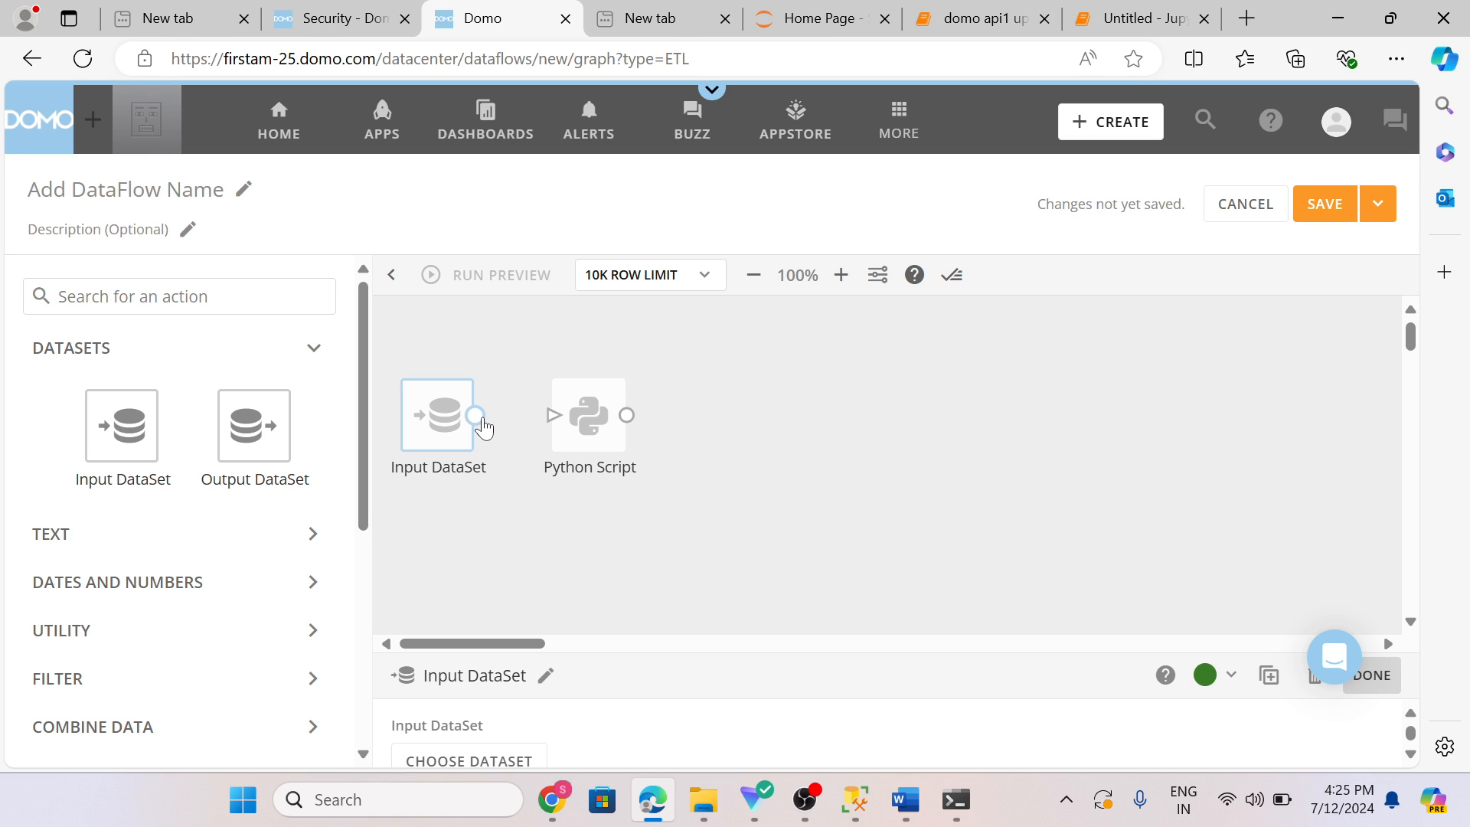
pyautogui.moveTo(475, 415); pyautogui.dragTo(594, 425)
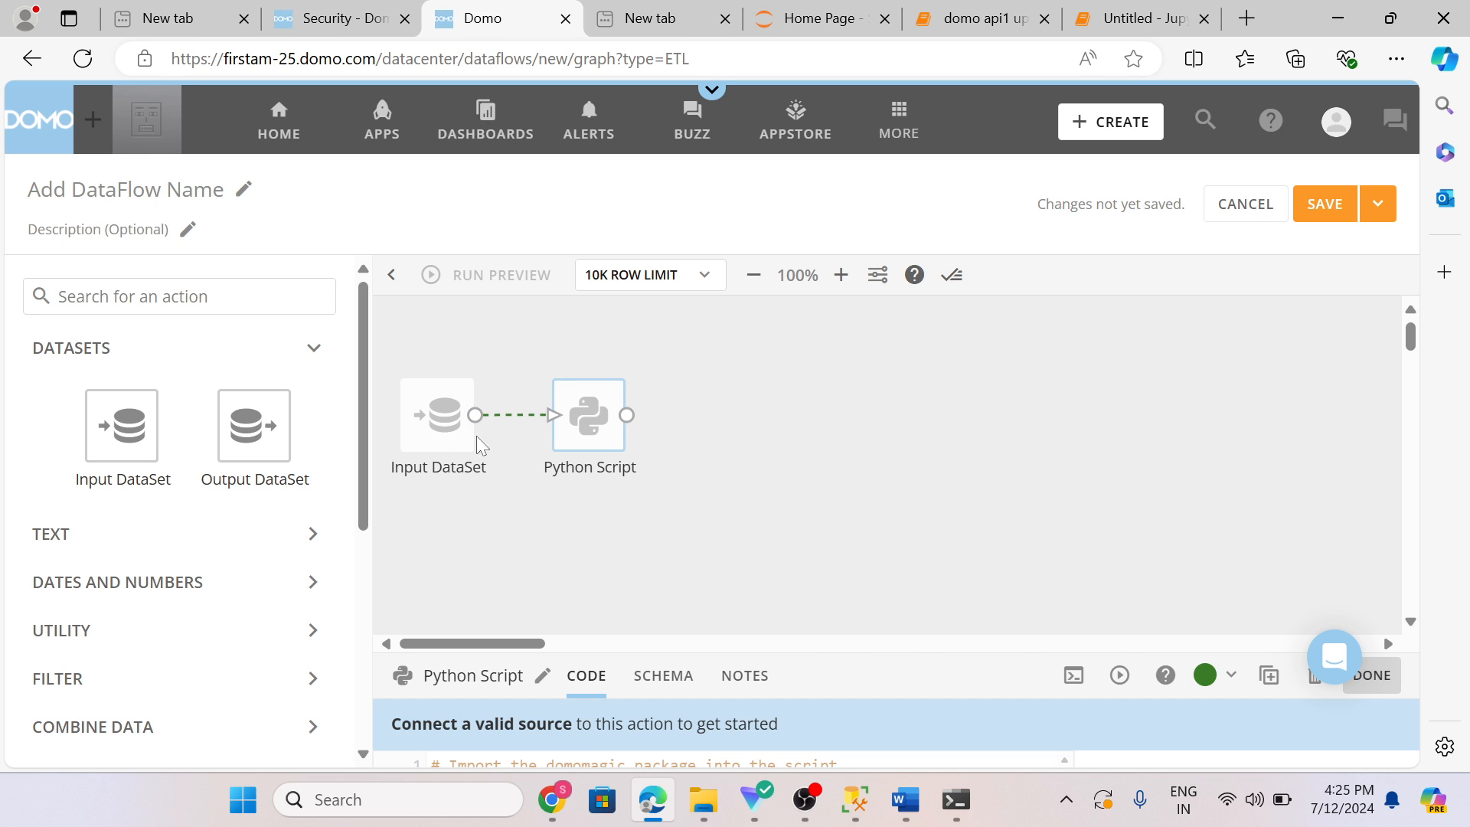
pyautogui.click(510, 466)
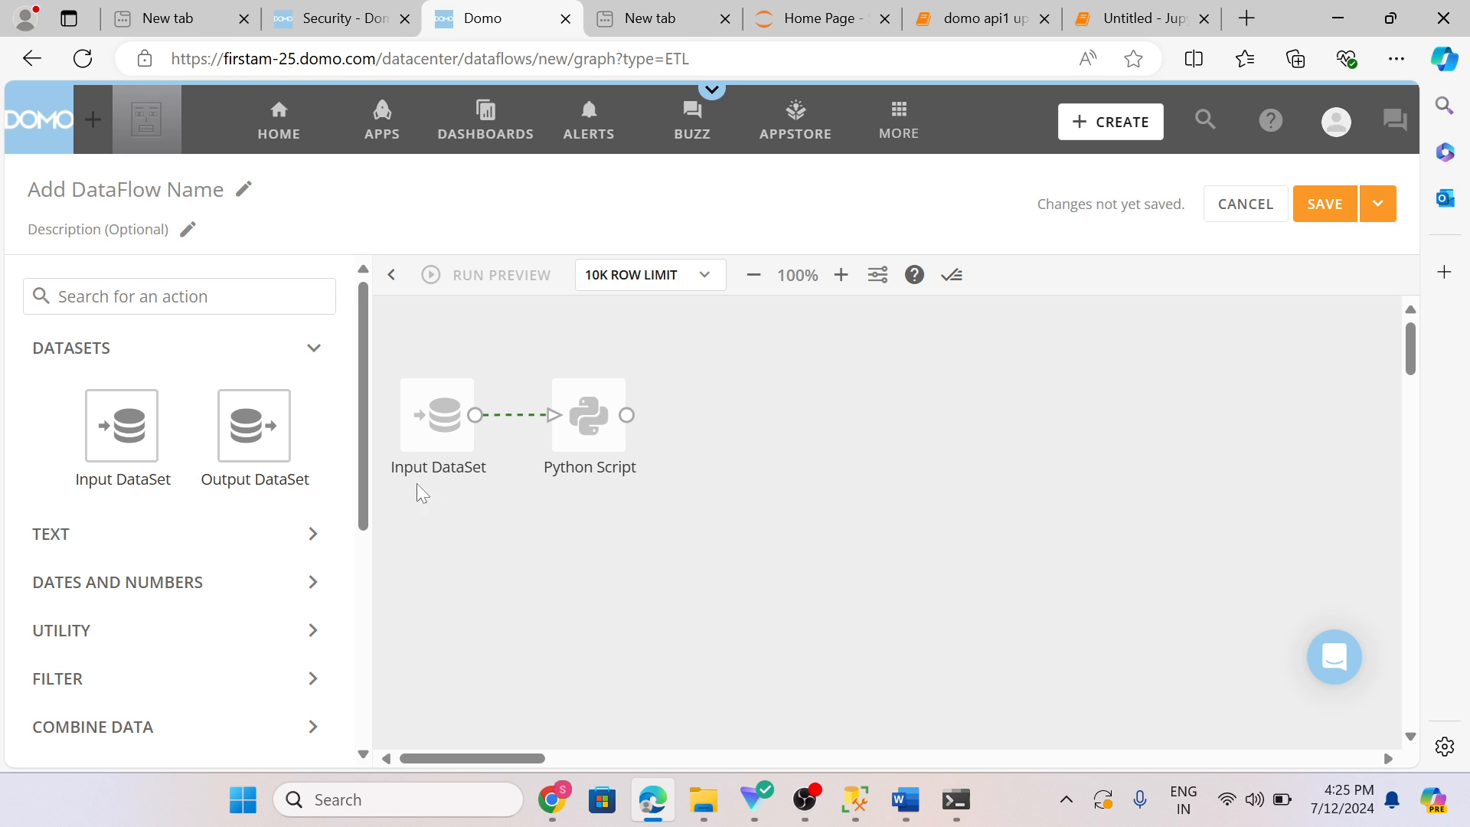
pyautogui.scroll(-1, 205, 486)
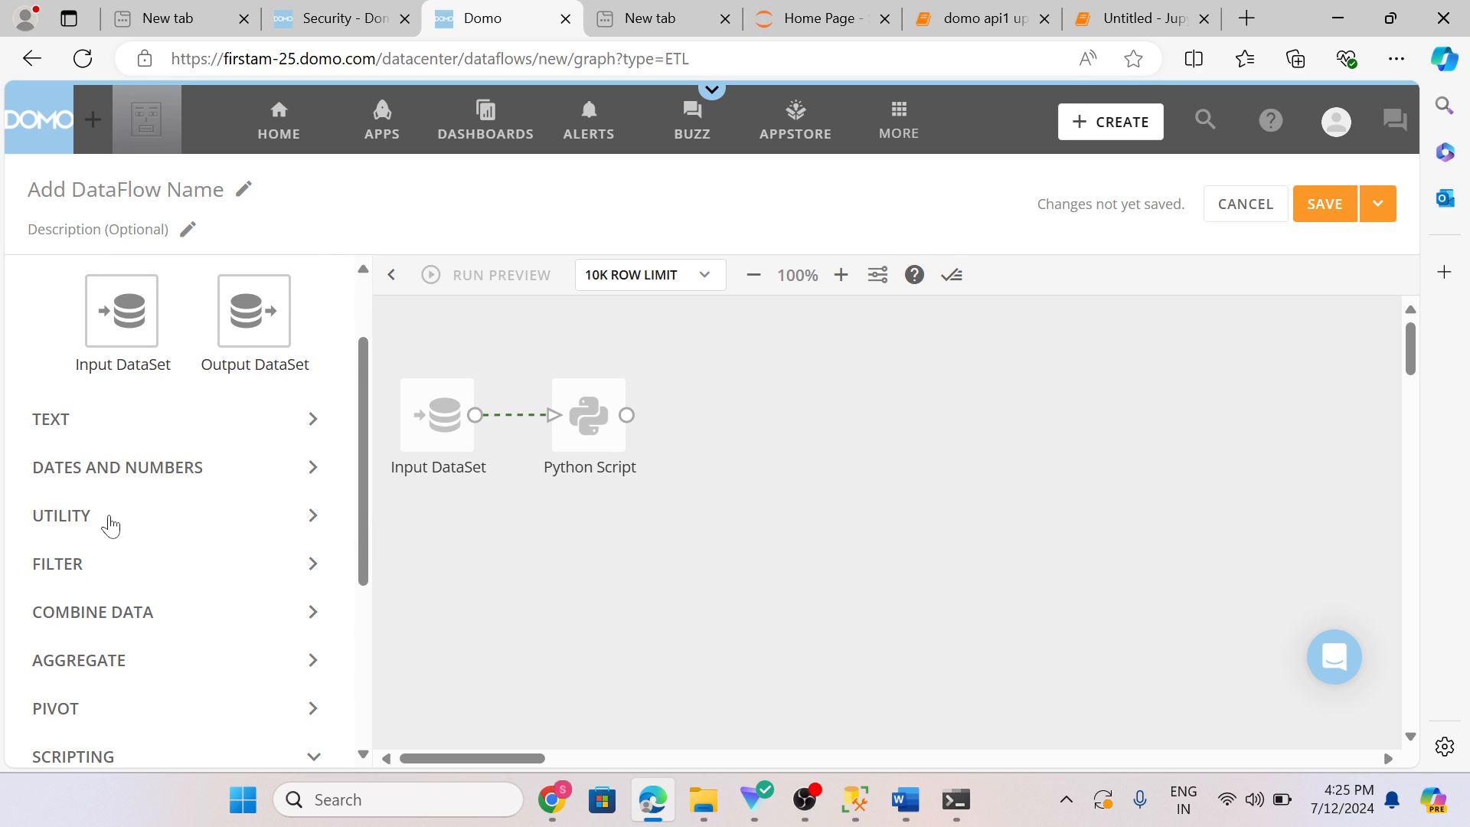
pyautogui.scroll(-1, 108, 525)
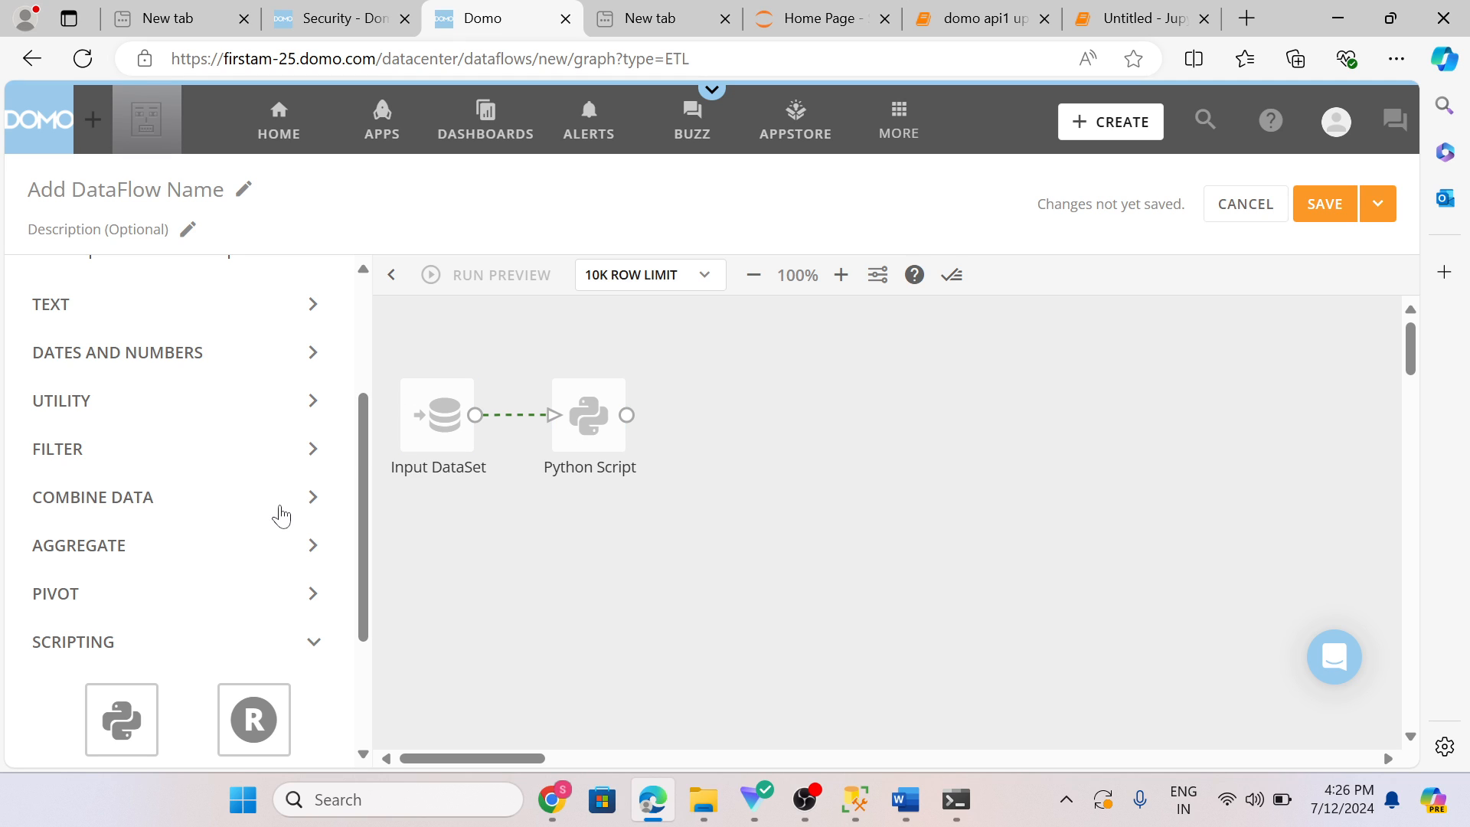
pyautogui.scroll(2, 230, 542)
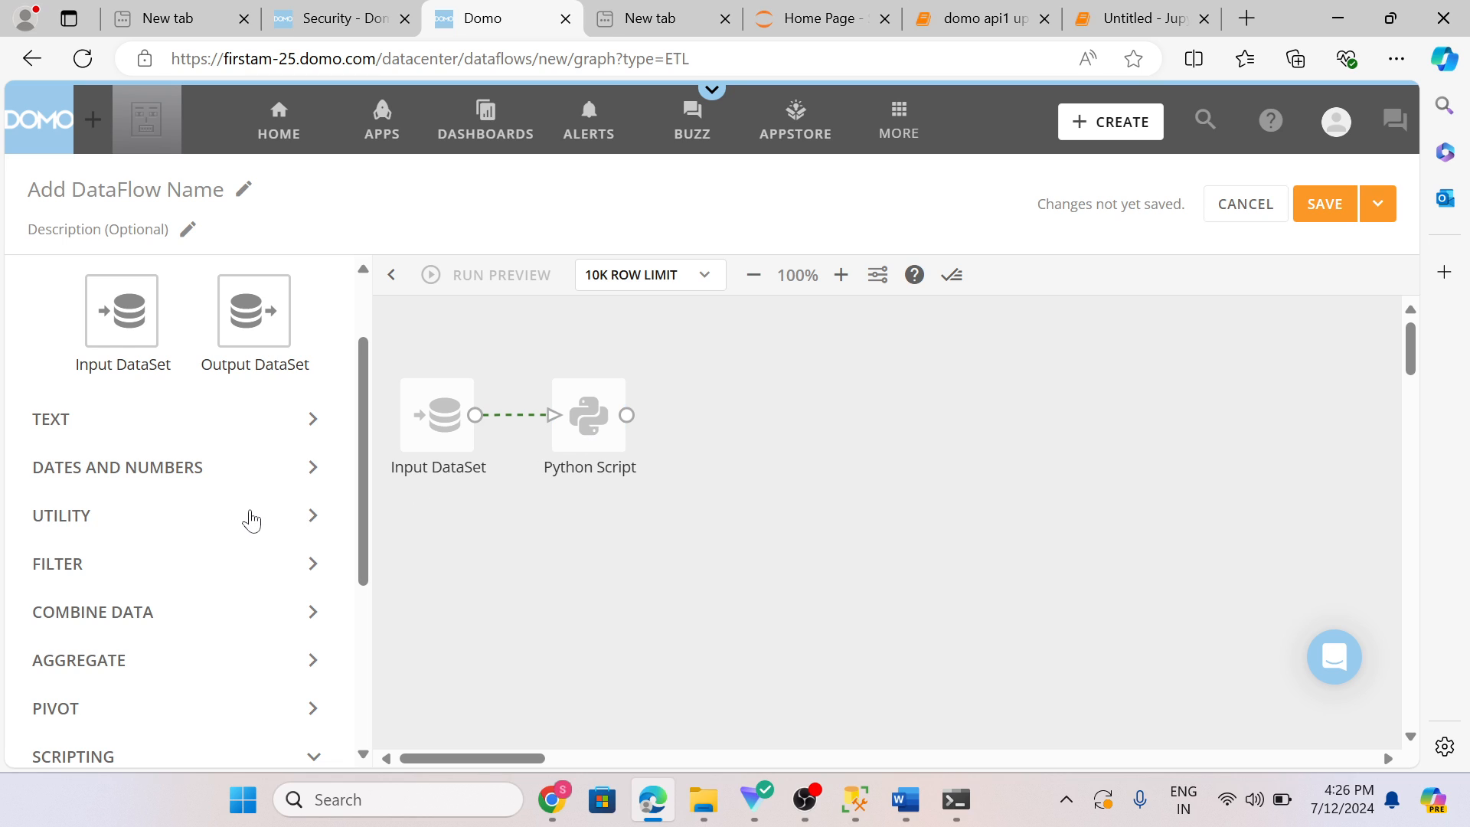
pyautogui.scroll(-2, 246, 515)
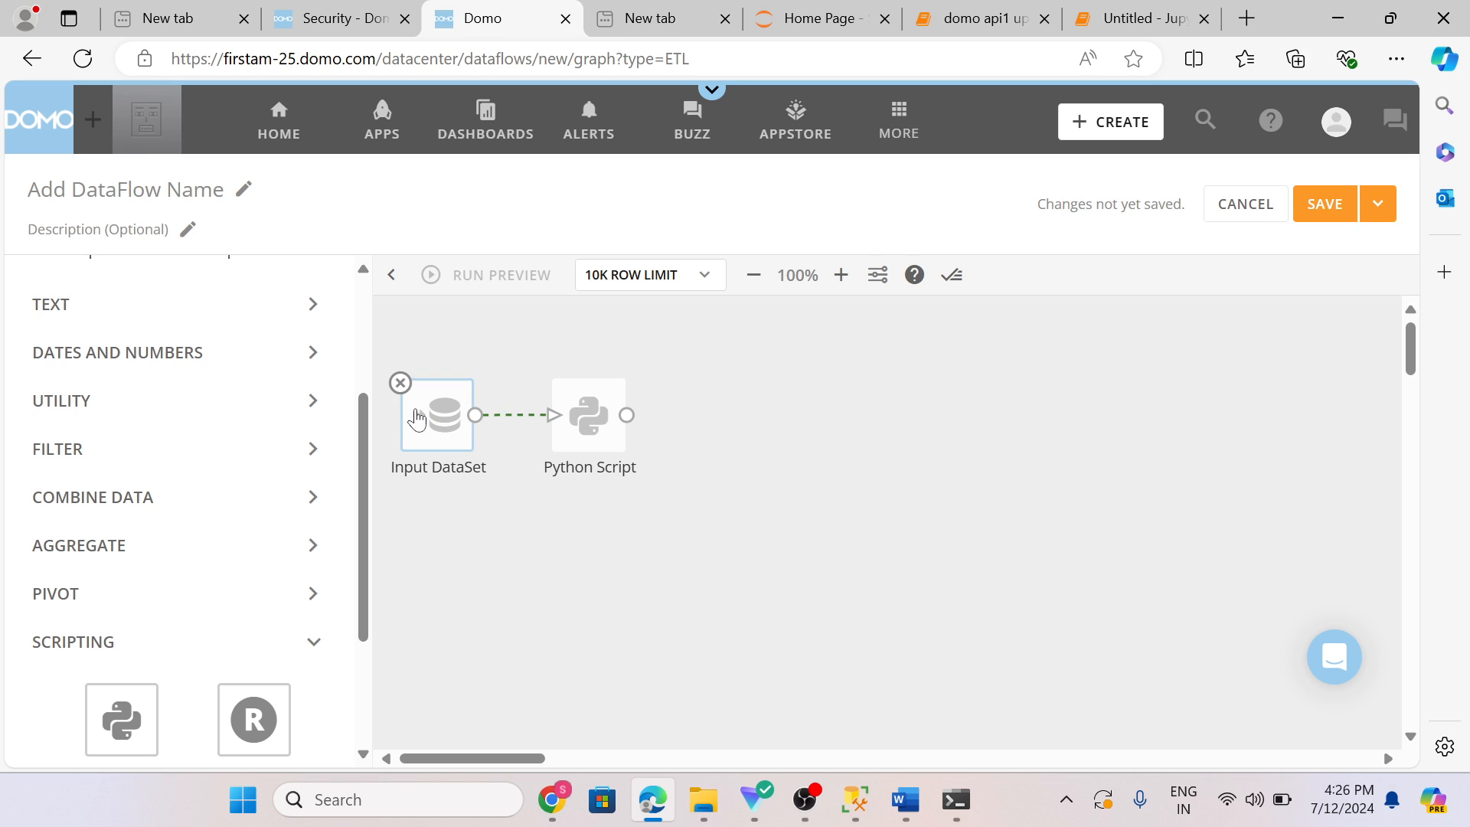
# Step: Set the Input DataSet action's dataset to ds_professional practical_dataset
pyautogui.click(417, 419)
pyautogui.click(508, 625)
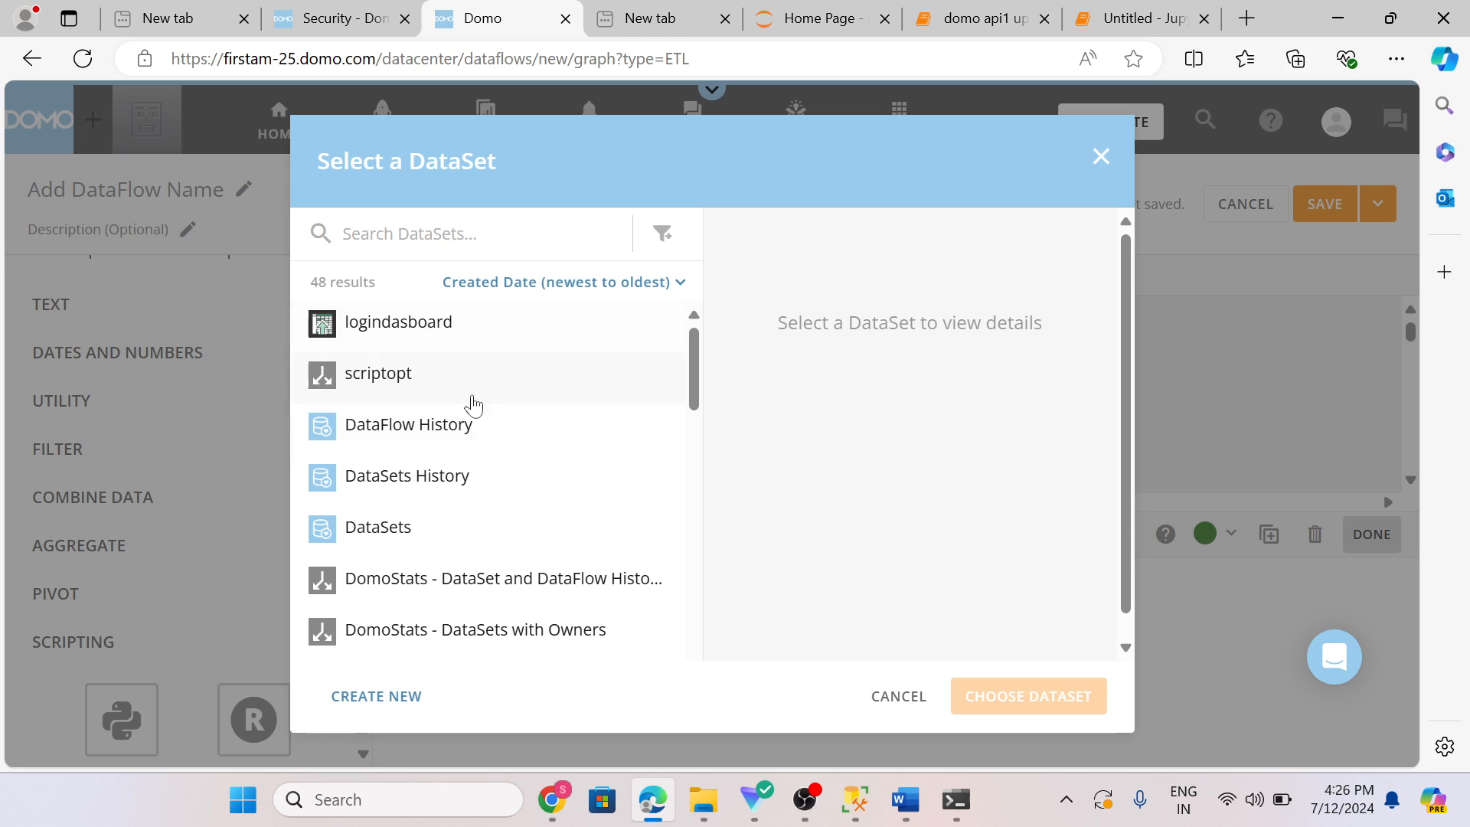
pyautogui.scroll(-5, 476, 429)
pyautogui.scroll(-10, 481, 445)
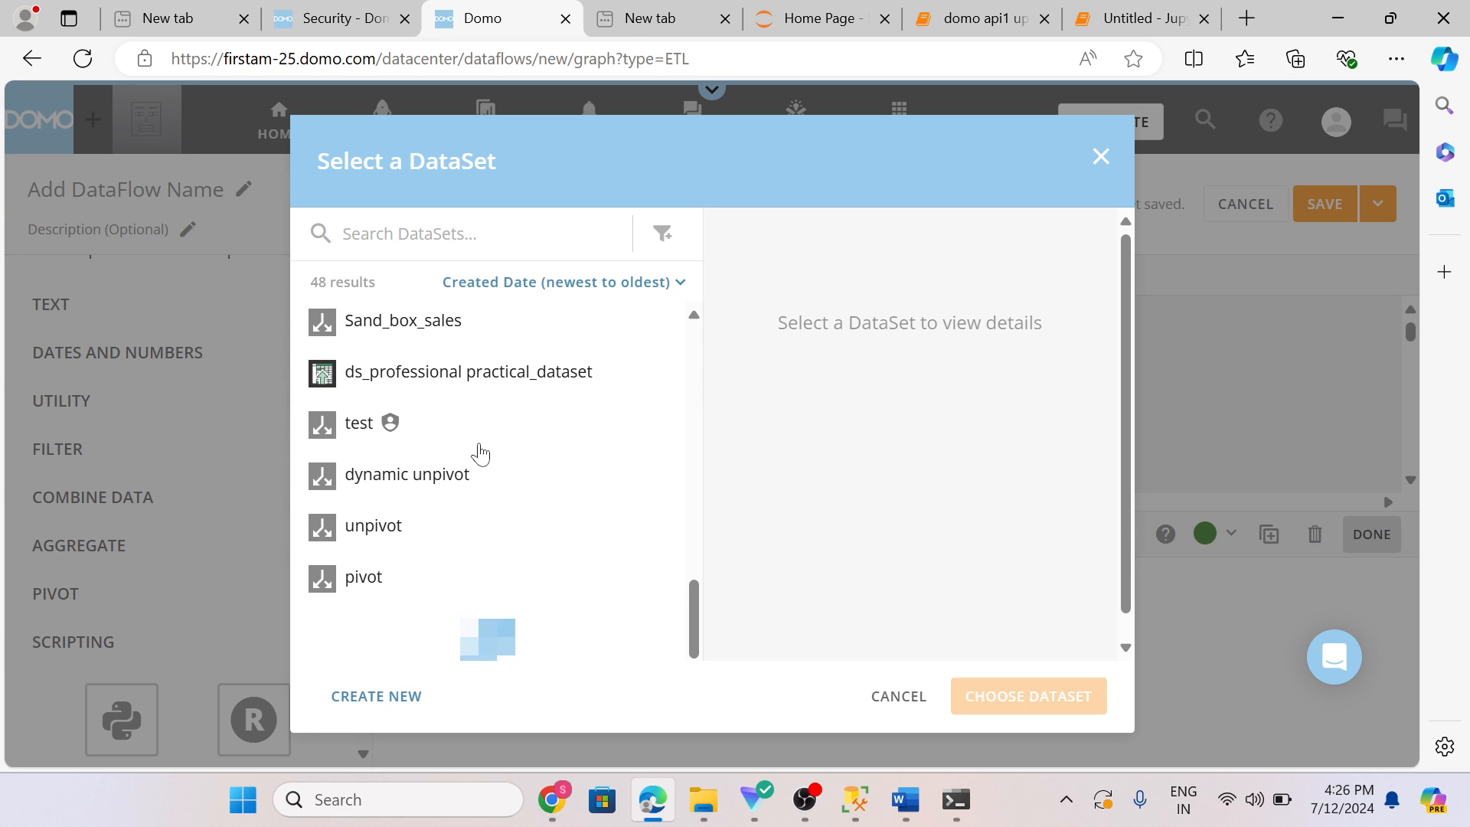
pyautogui.click(504, 389)
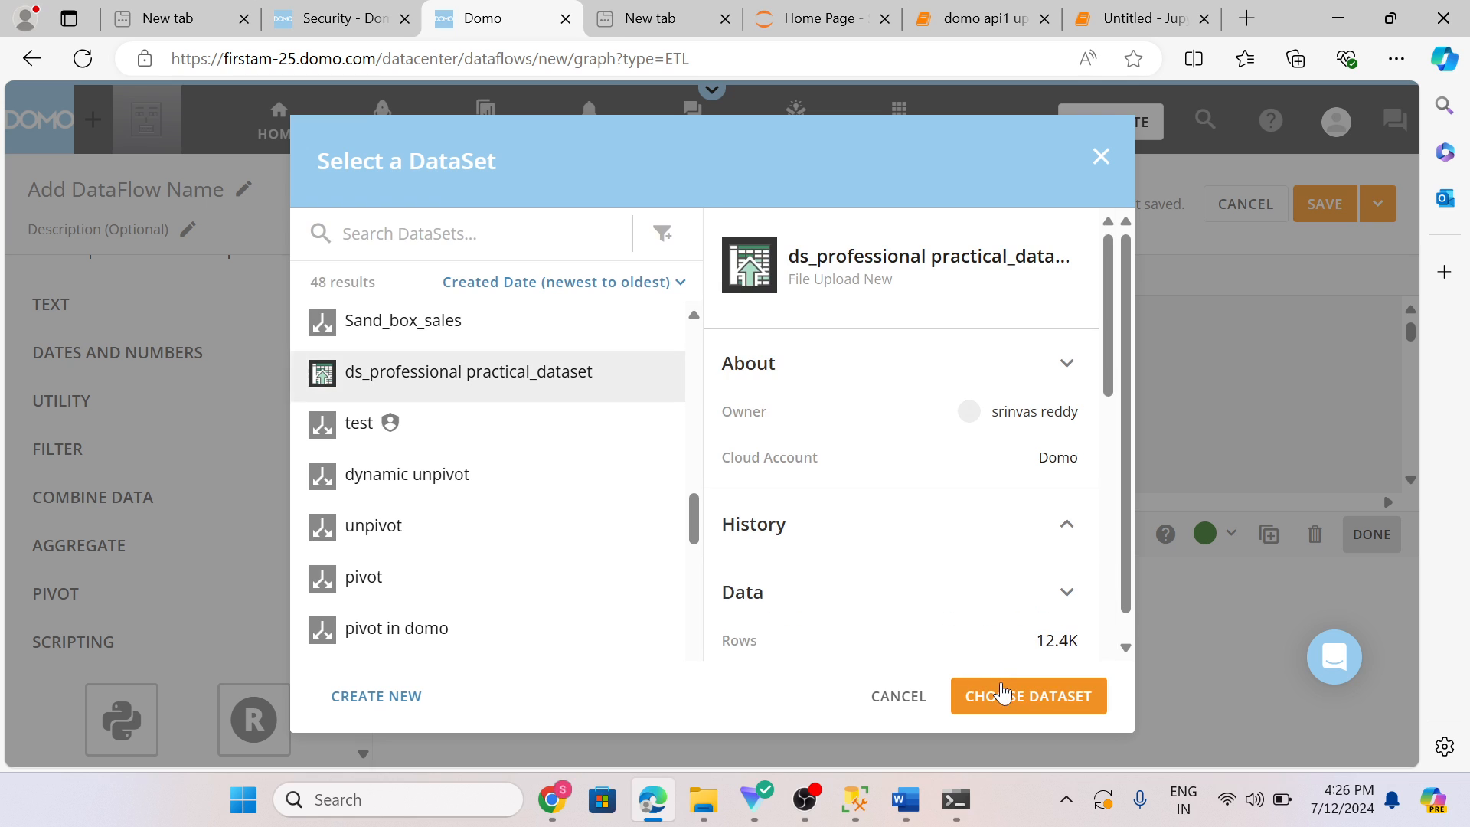
pyautogui.click(1003, 697)
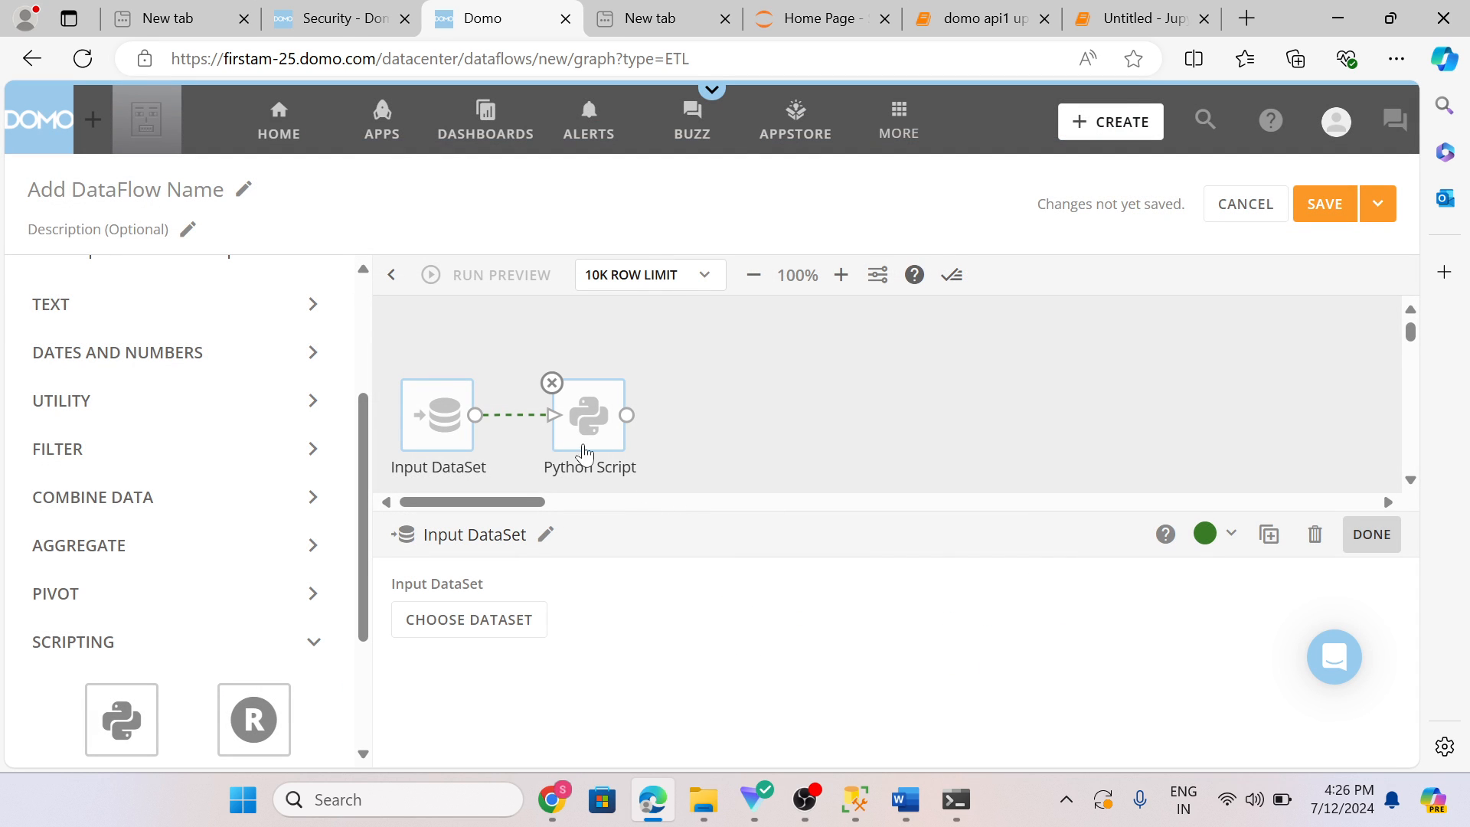
pyautogui.click(866, 427)
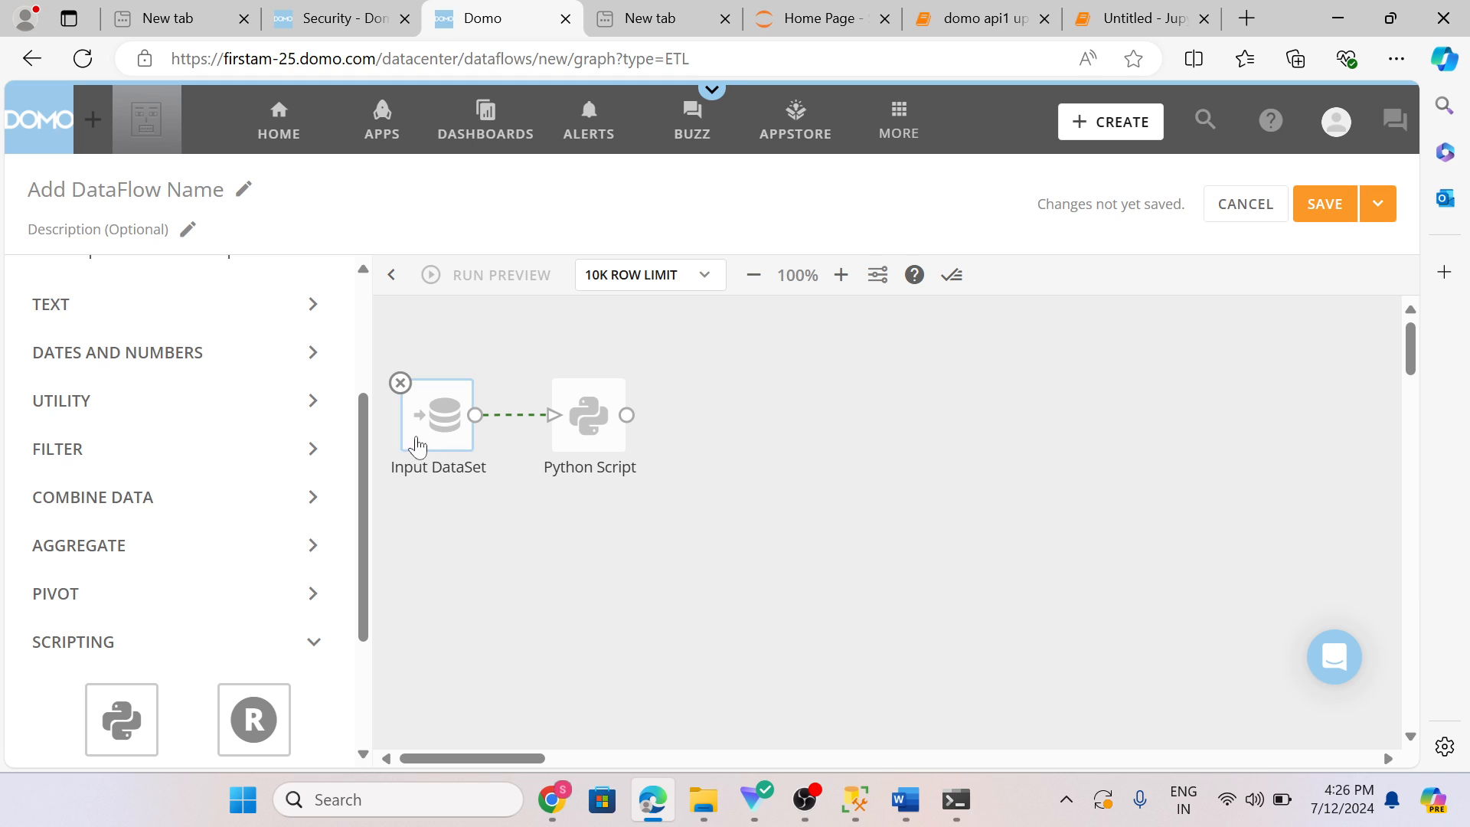
pyautogui.click(448, 445)
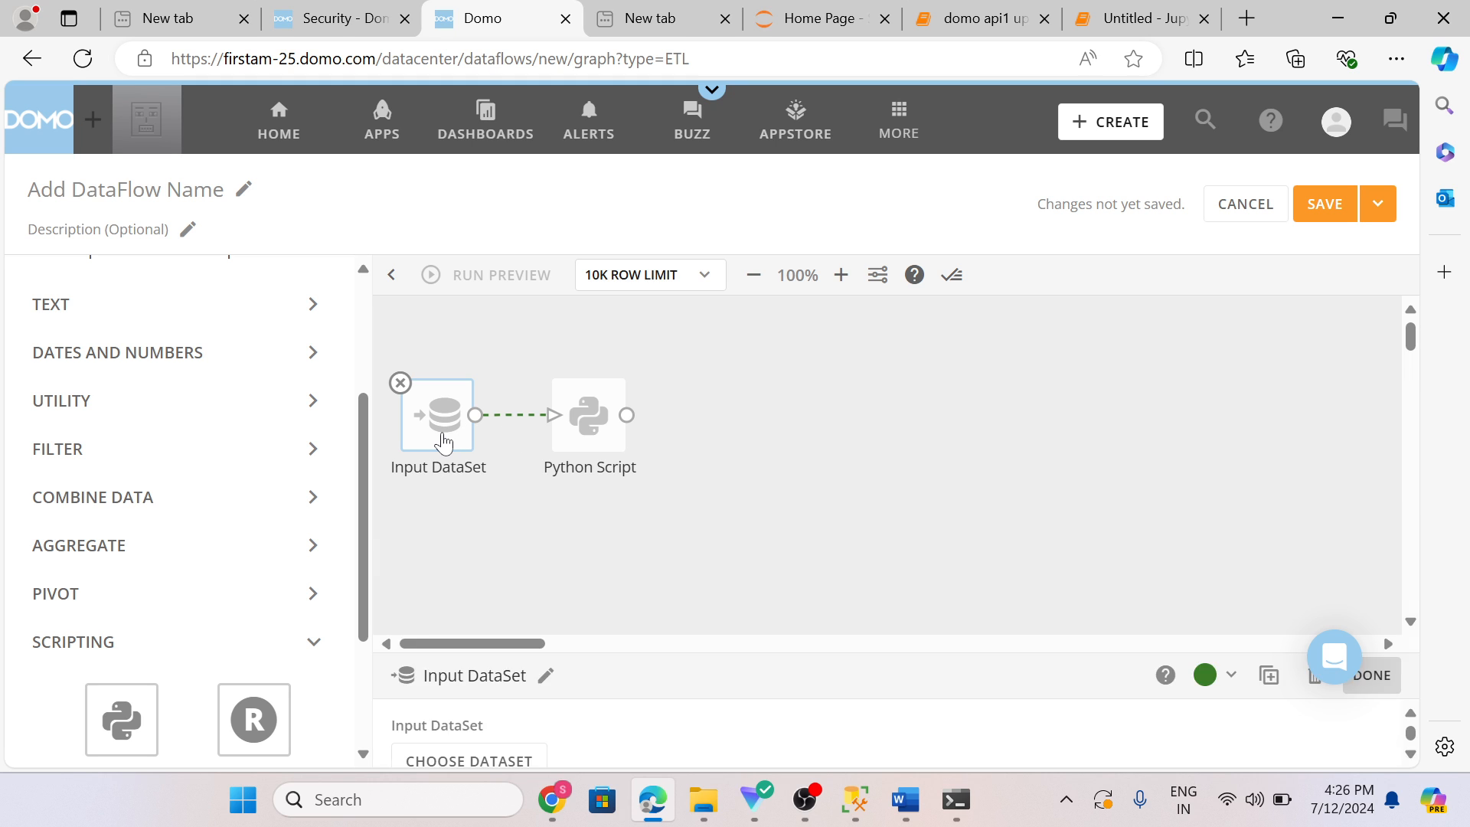
pyautogui.click(496, 633)
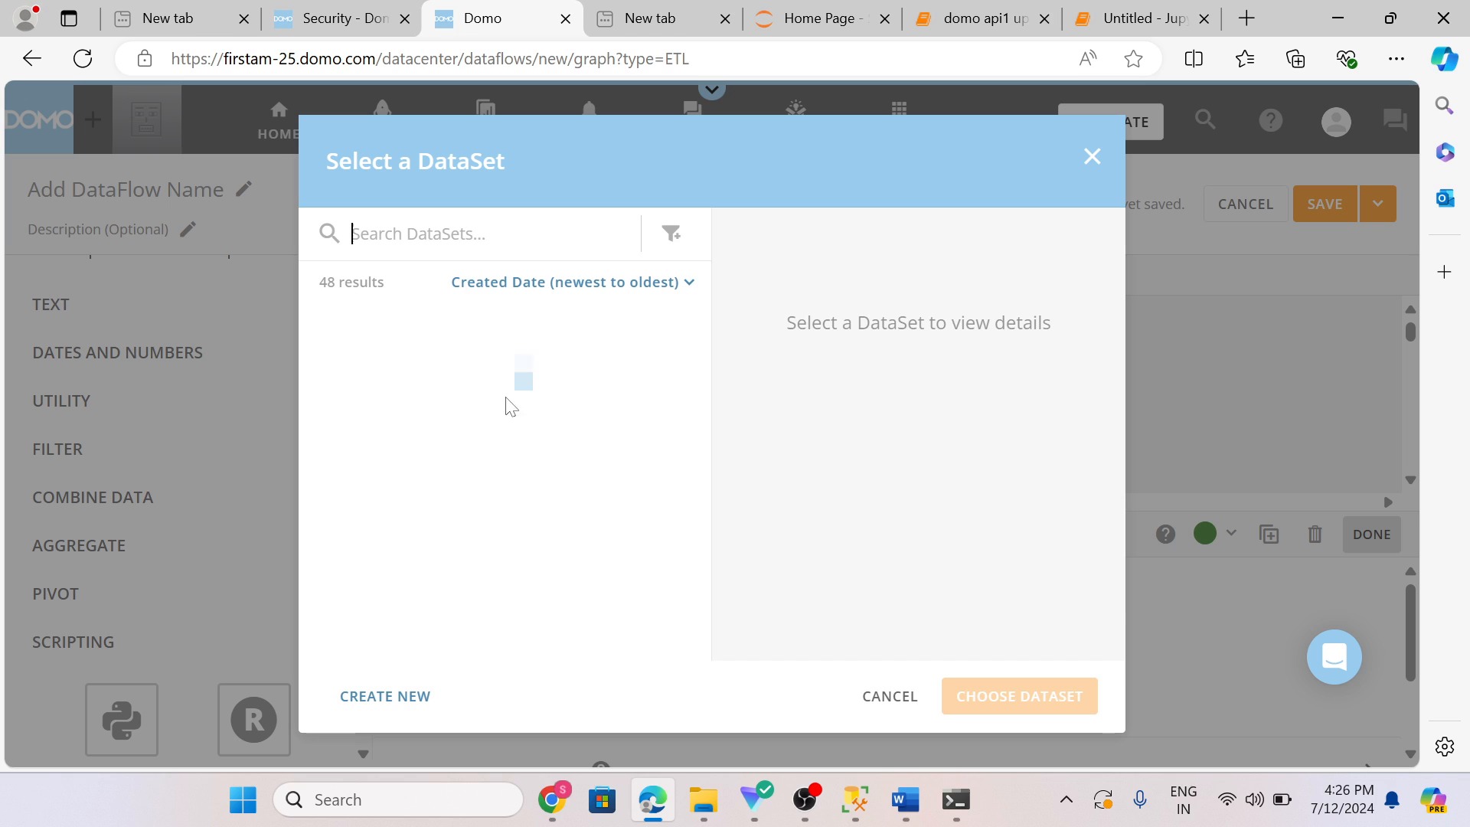
pyautogui.scroll(-15, 540, 433)
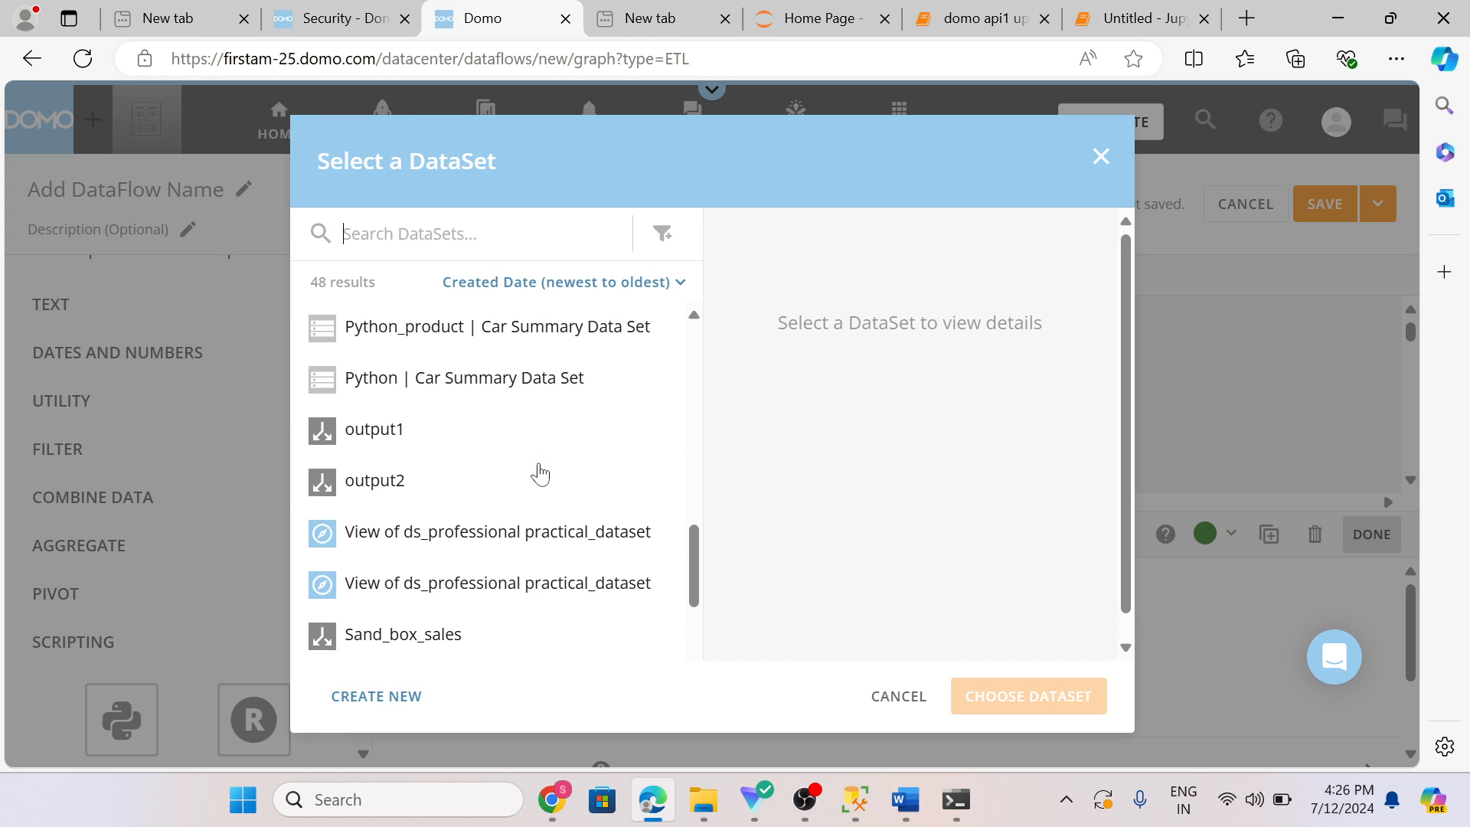
pyautogui.scroll(-1, 537, 473)
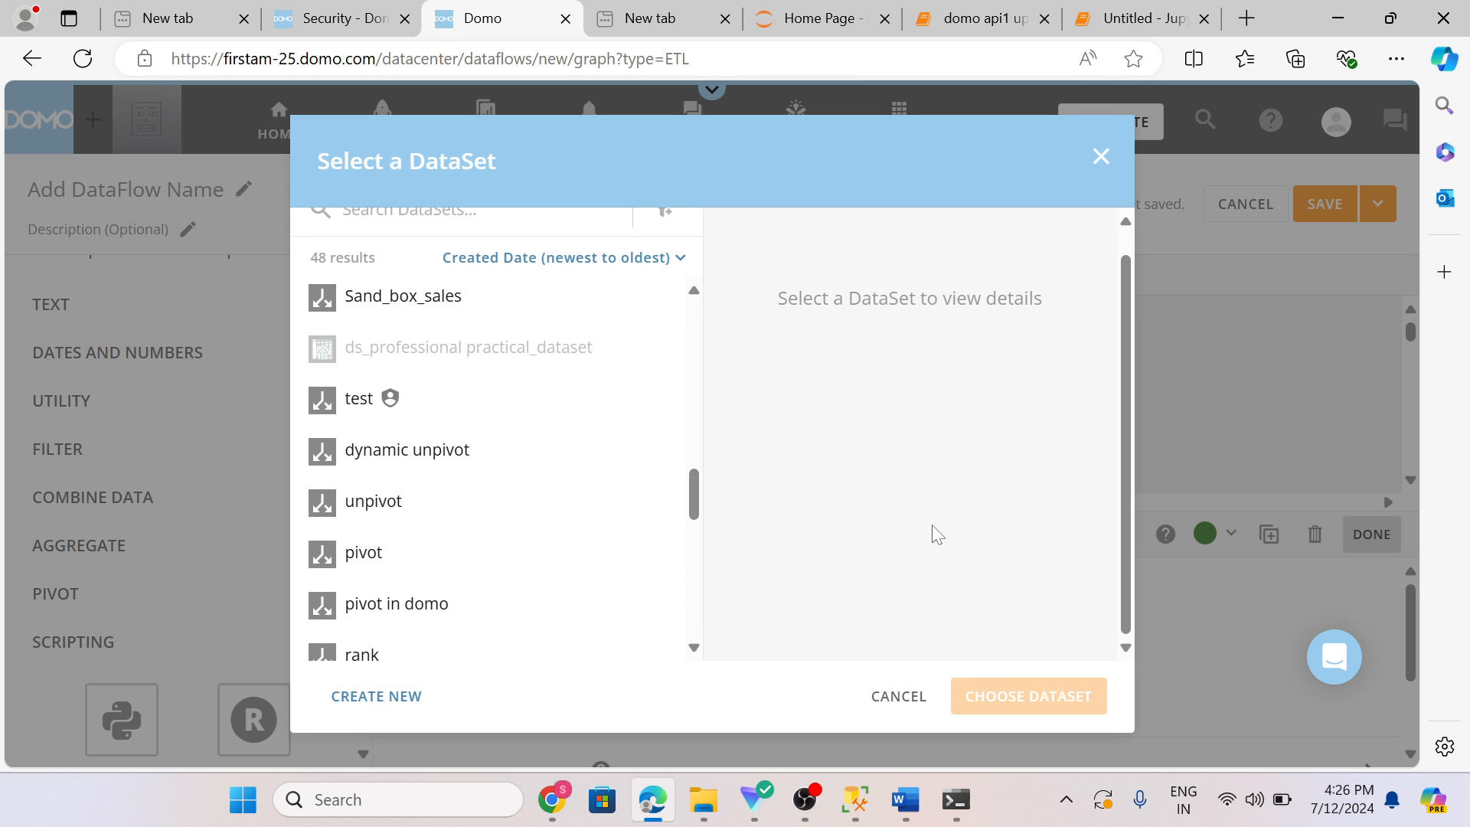
pyautogui.scroll(5, 607, 572)
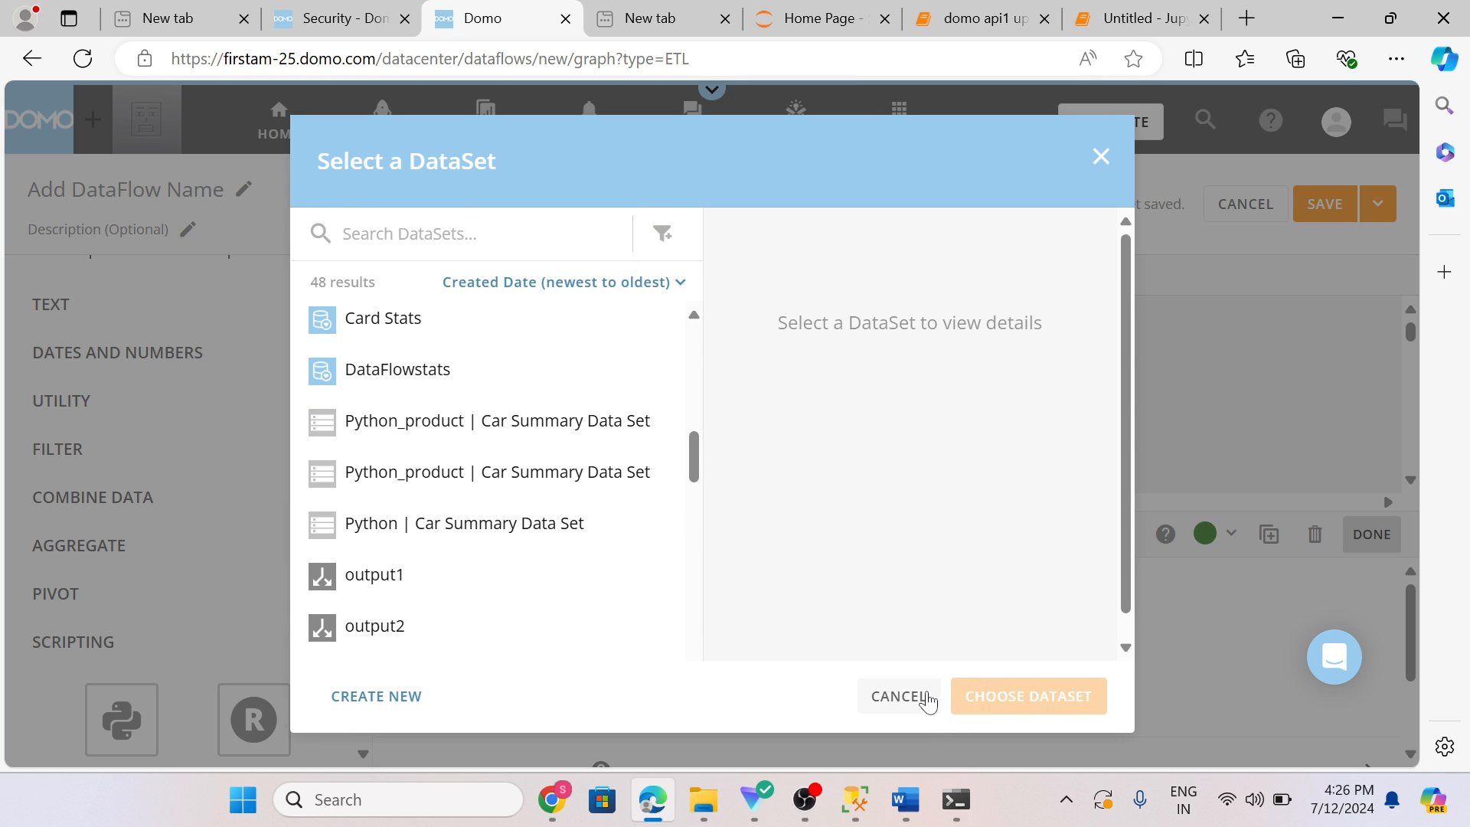
pyautogui.click(896, 696)
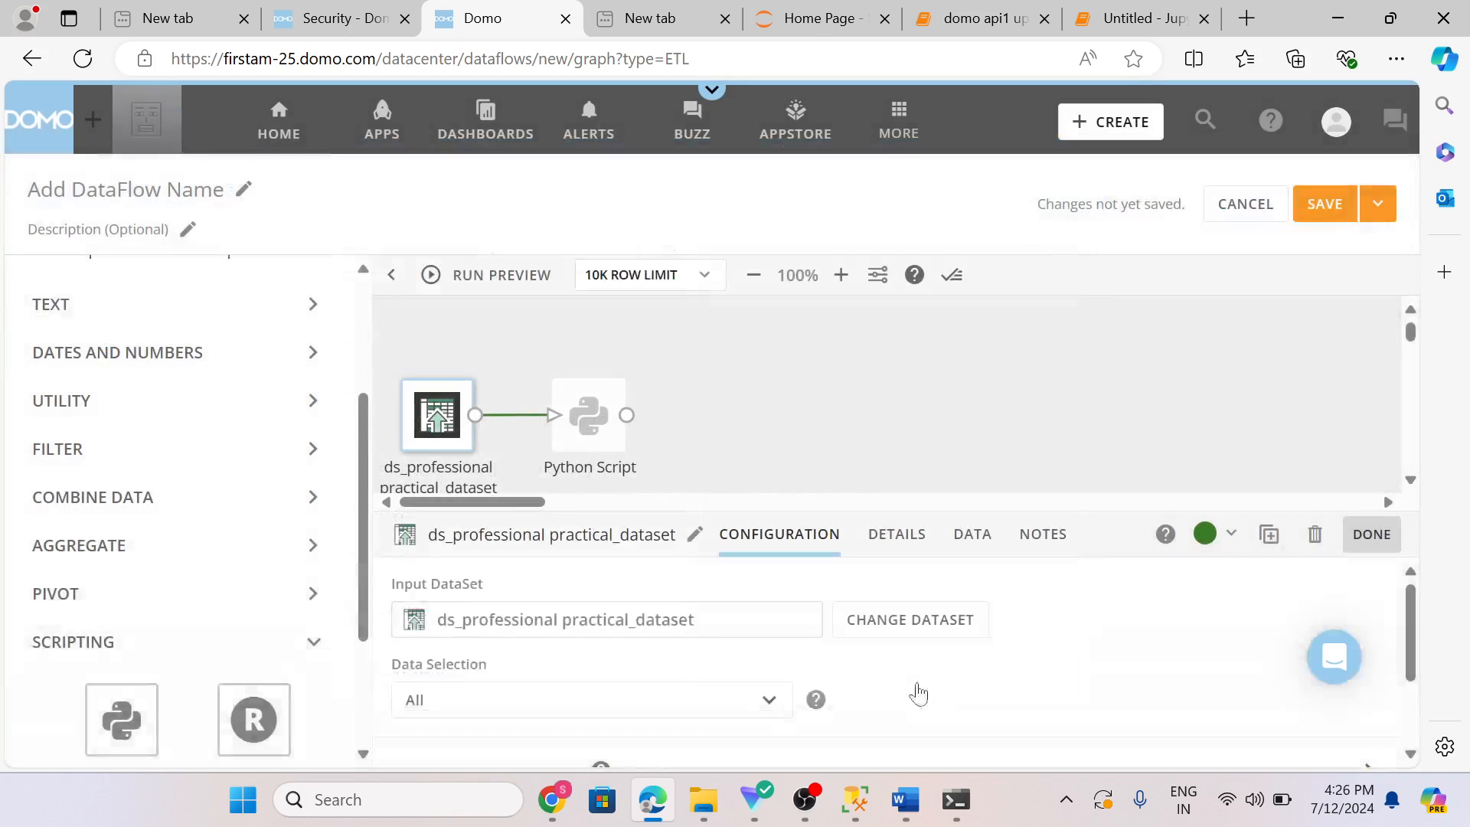
# Step: Inspect the input dataset's columns in its data preview
pyautogui.click(581, 420)
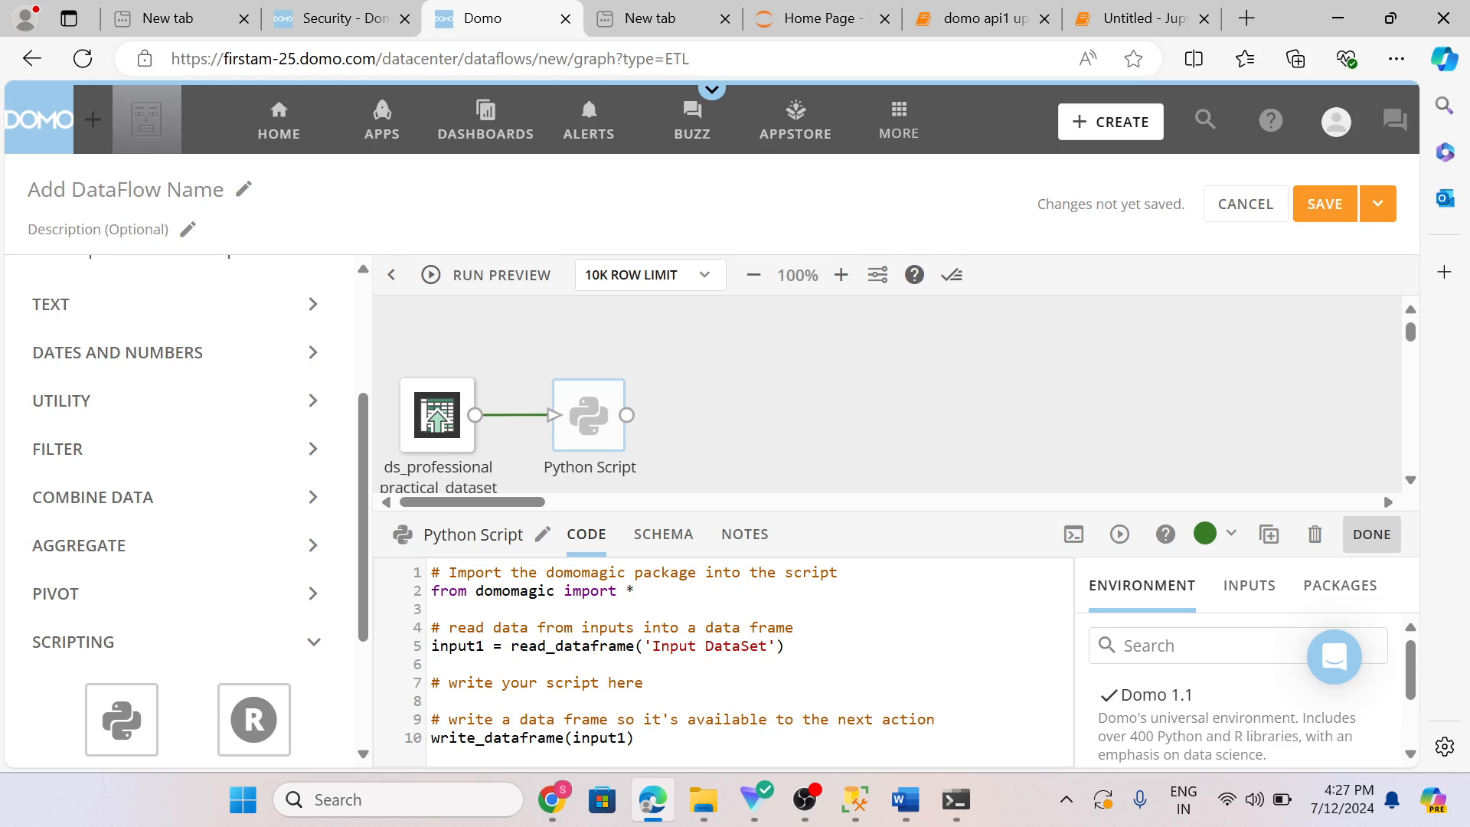
pyautogui.click(636, 738)
pyautogui.click(786, 646)
pyautogui.click(429, 433)
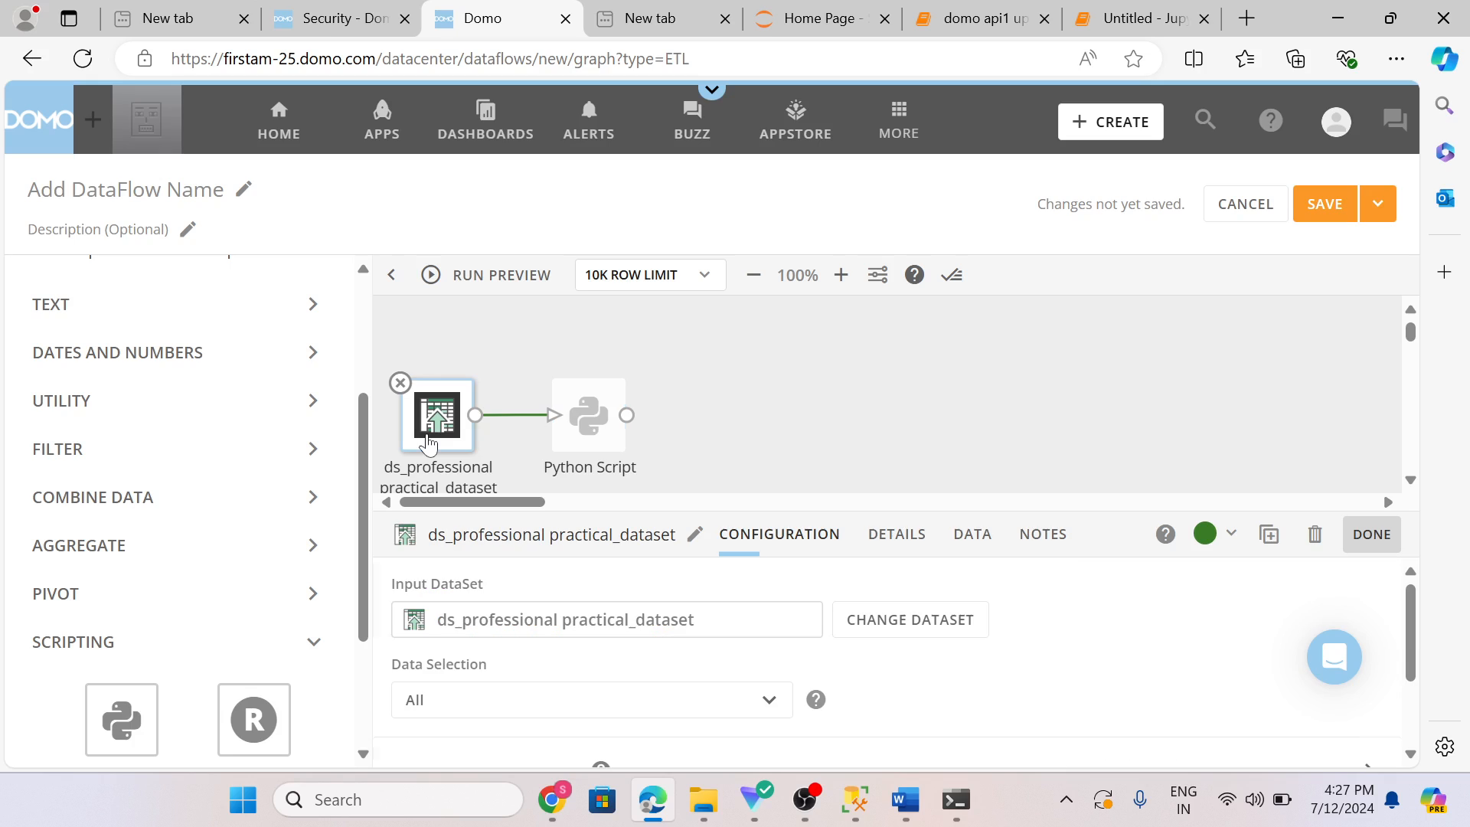
pyautogui.click(967, 550)
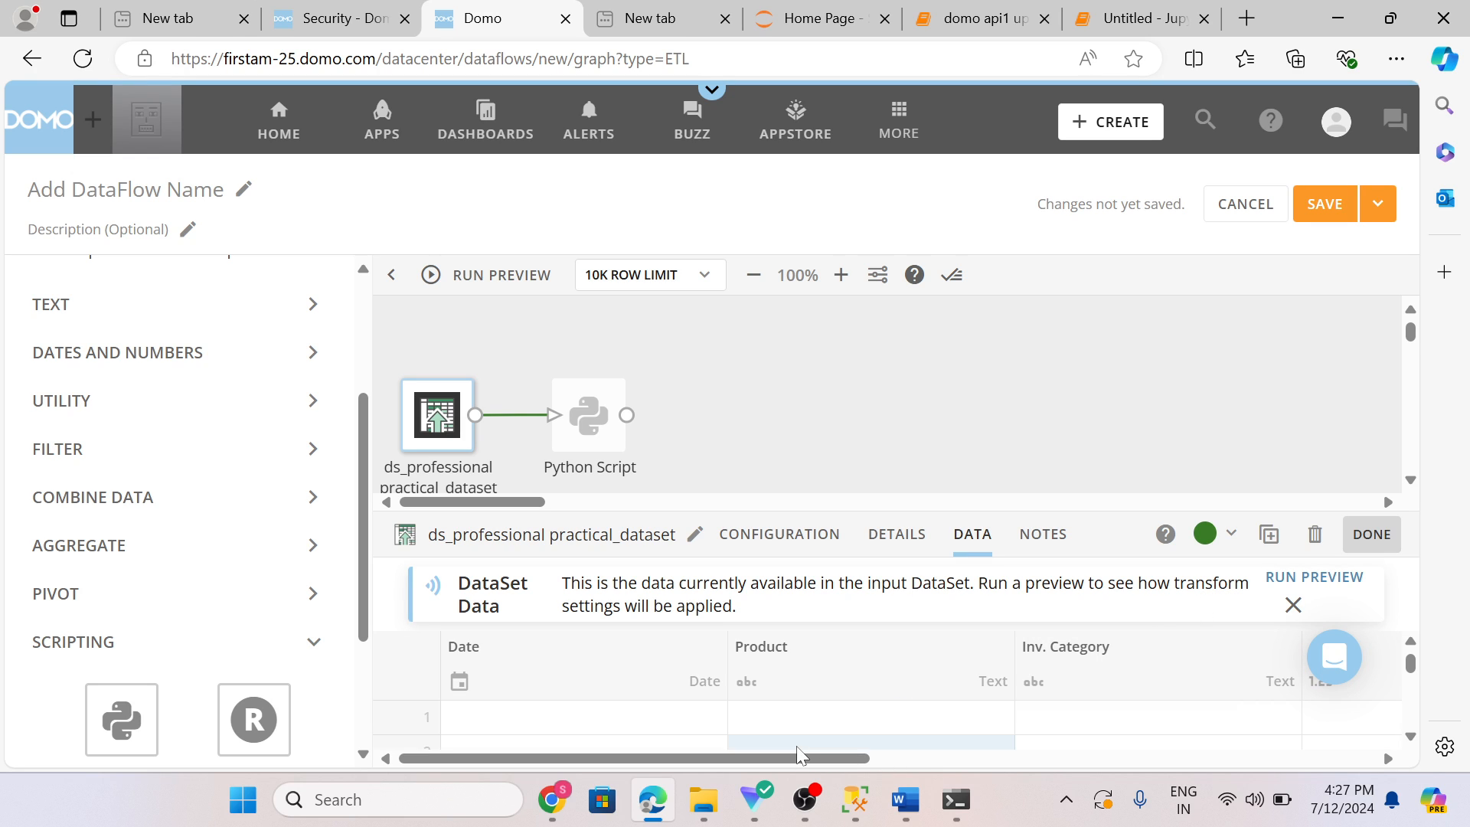
pyautogui.moveTo(812, 758); pyautogui.dragTo(999, 762)
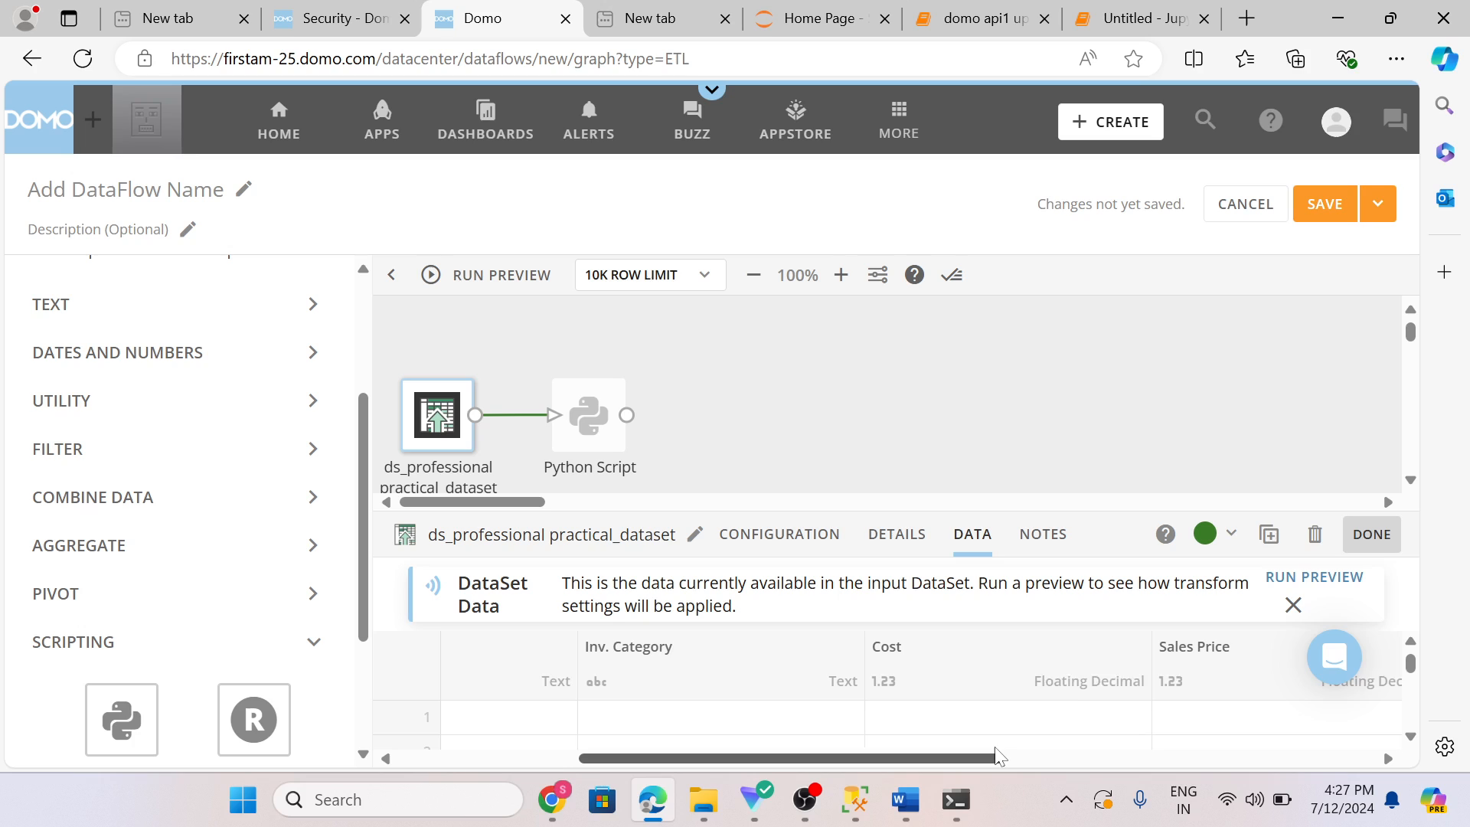
# Step: In the Python Script, add the line input2=input1[input1['Cost']>=4] after reading the input
pyautogui.click(593, 429)
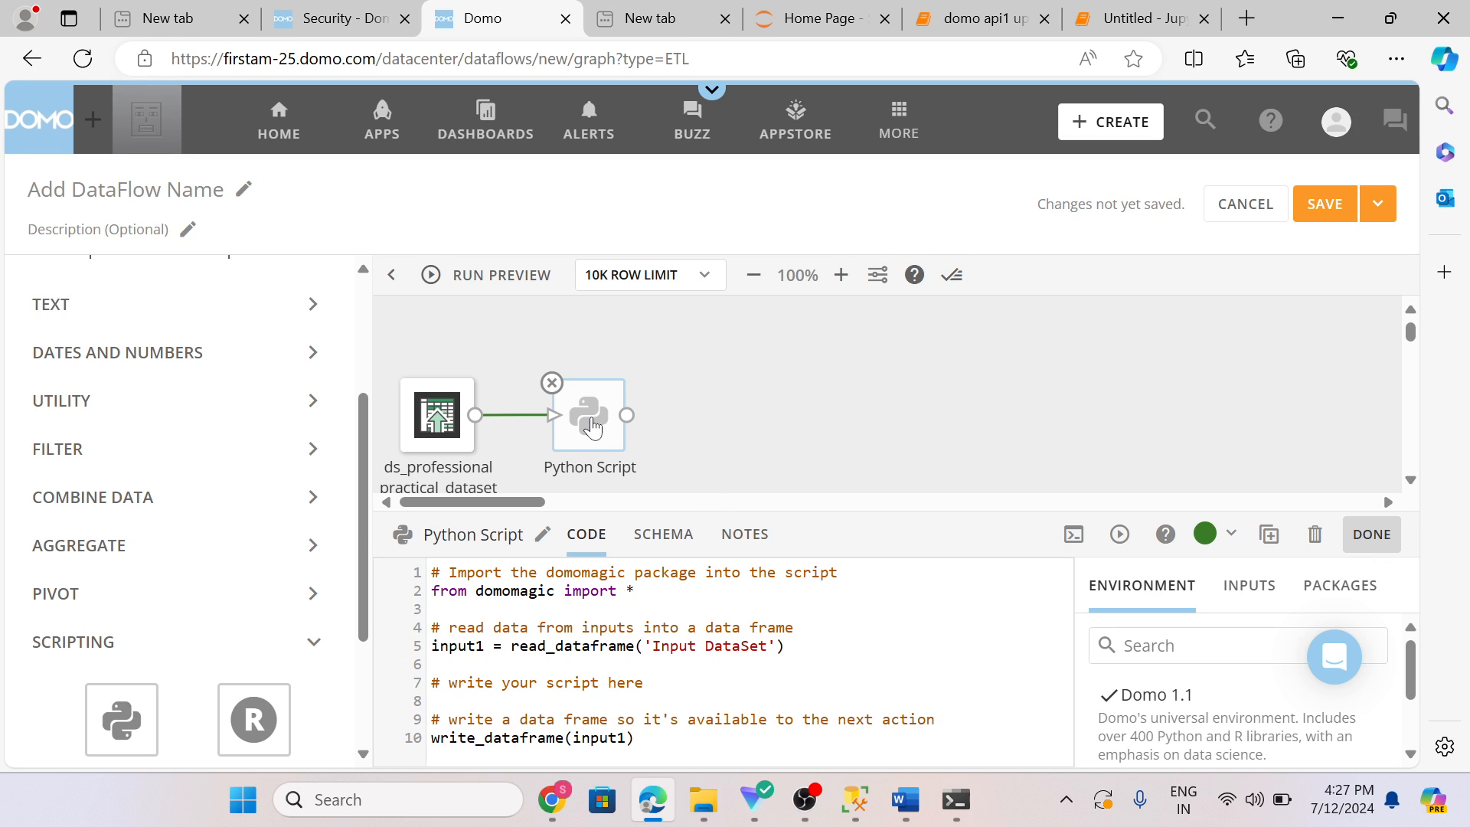
pyautogui.click(787, 647)
pyautogui.press('Return')
pyautogui.write('i')
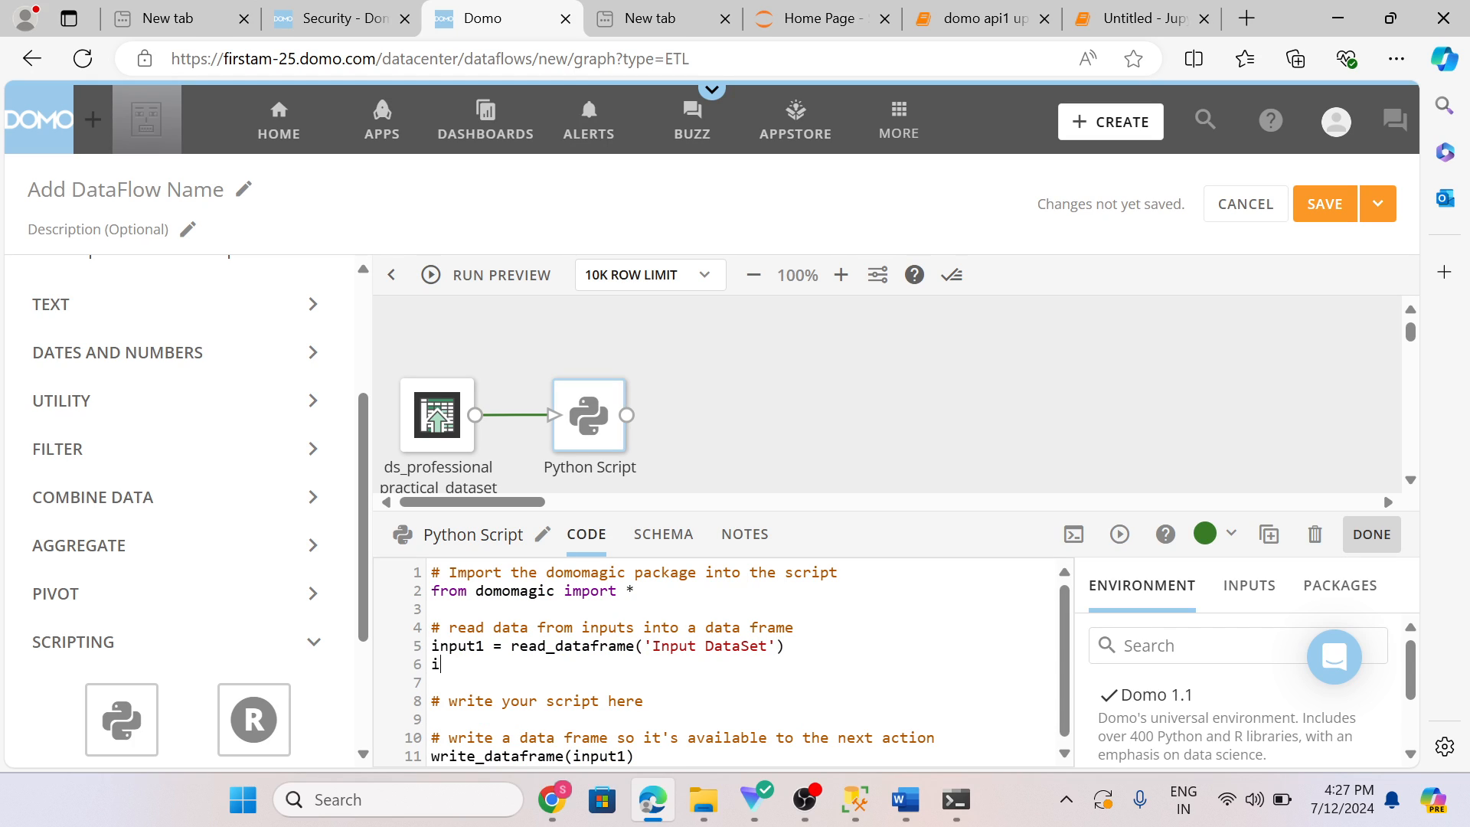
pyautogui.write('nput2=input1[inpu')
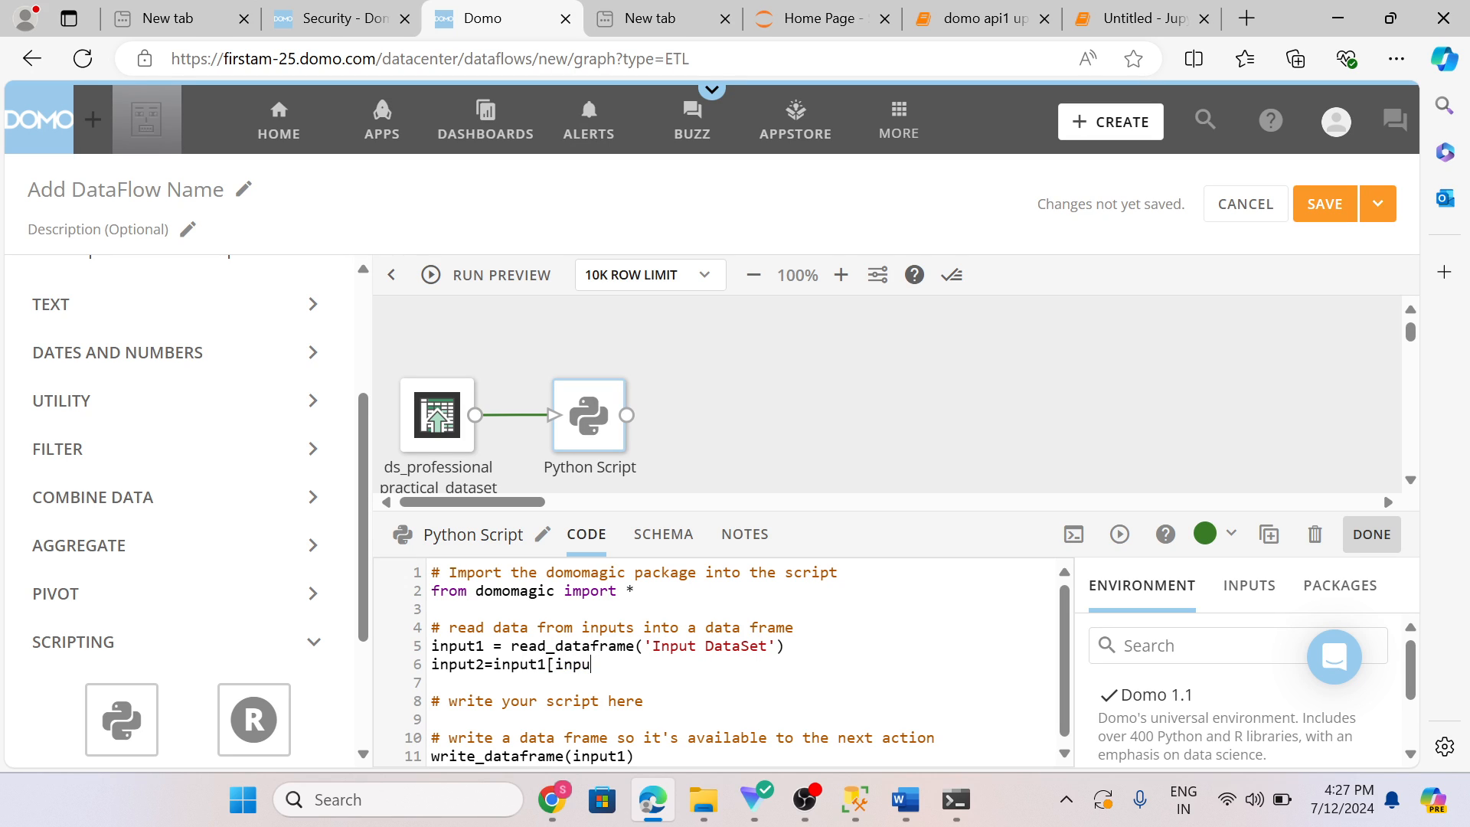
pyautogui.write("1['Cost")
pyautogui.press('BackSpace')
pyautogui.write(']>=4')
pyautogui.write(']')
# Step: Change the write_dataframe call to output input2
pyautogui.scroll(-1, 723, 662)
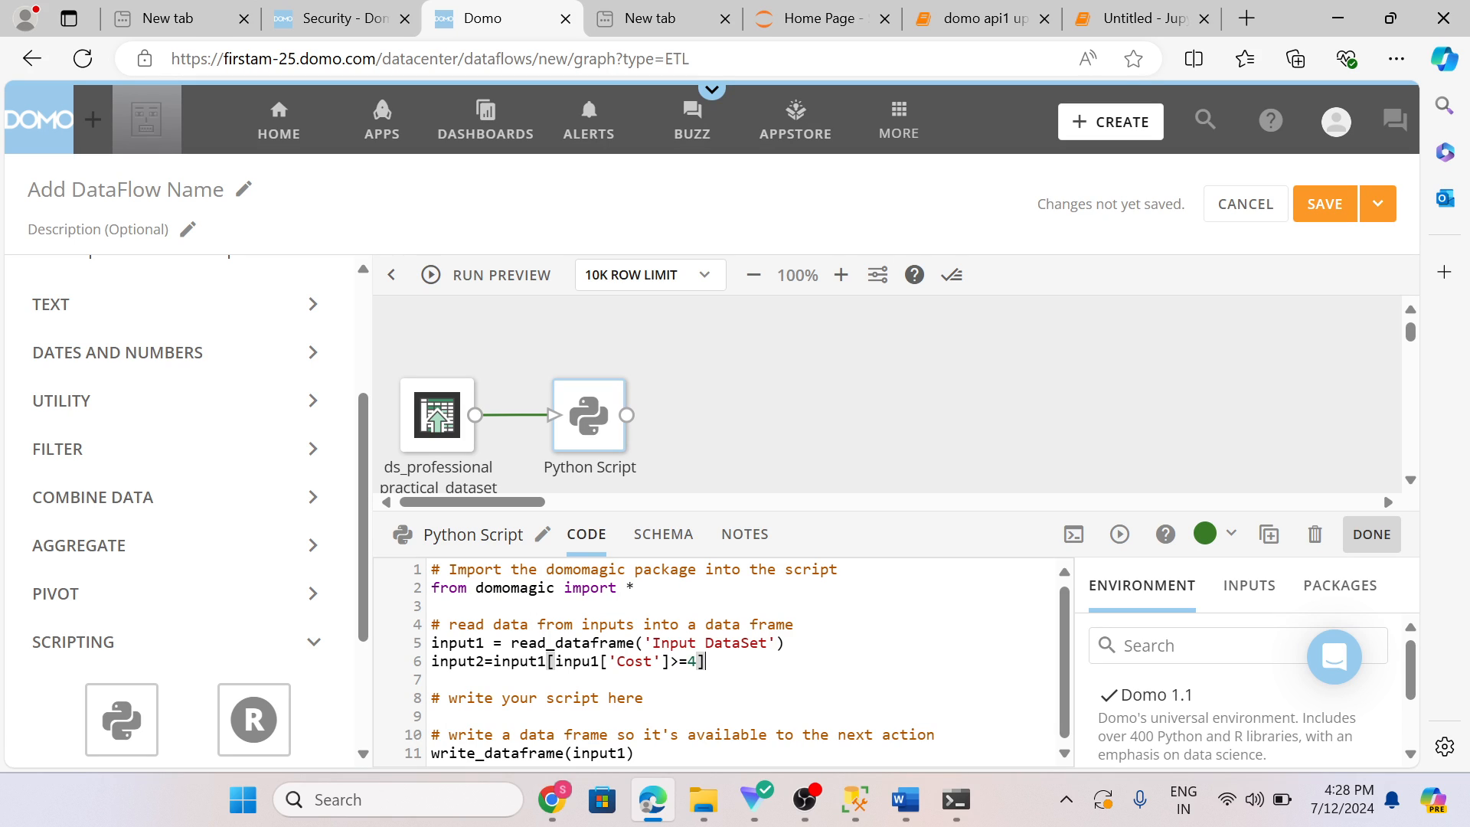
pyautogui.click(626, 754)
pyautogui.press('BackSpace')
pyautogui.write('2')
# Step: Run a preview of the Python Script action
pyautogui.click(1119, 534)
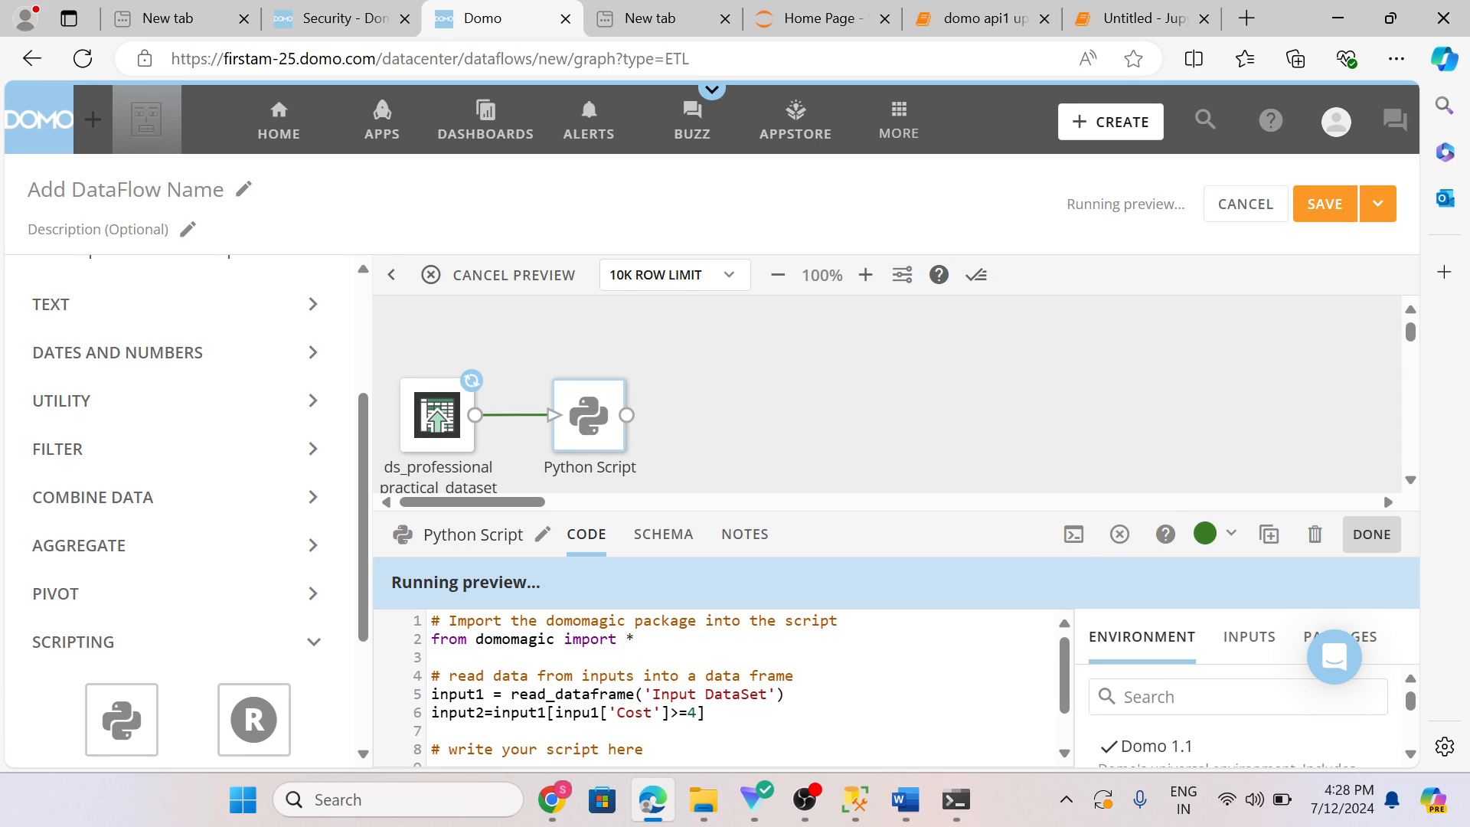
pyautogui.click(310, 450)
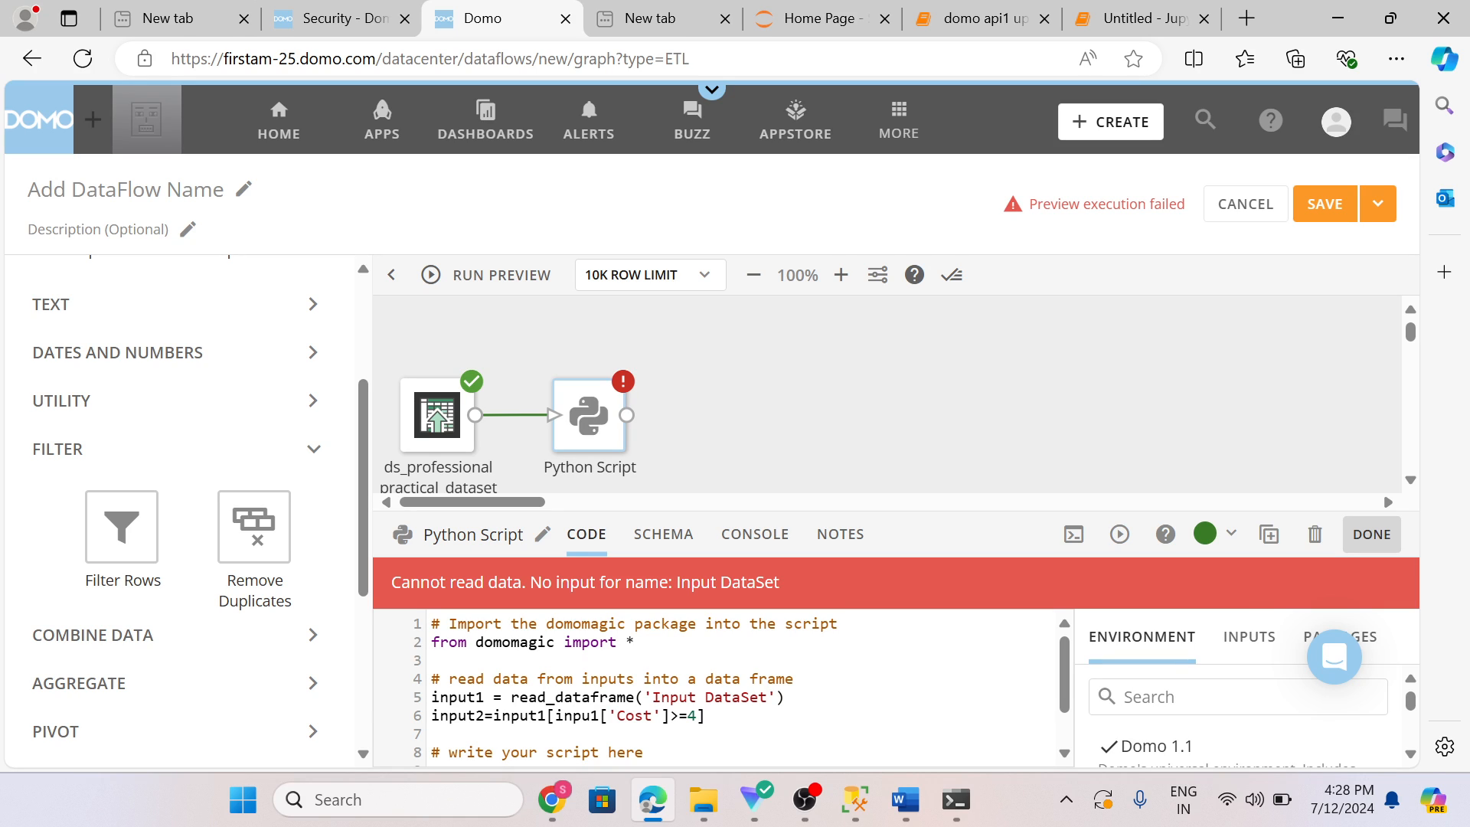
pyautogui.click(593, 715)
pyautogui.write('t')
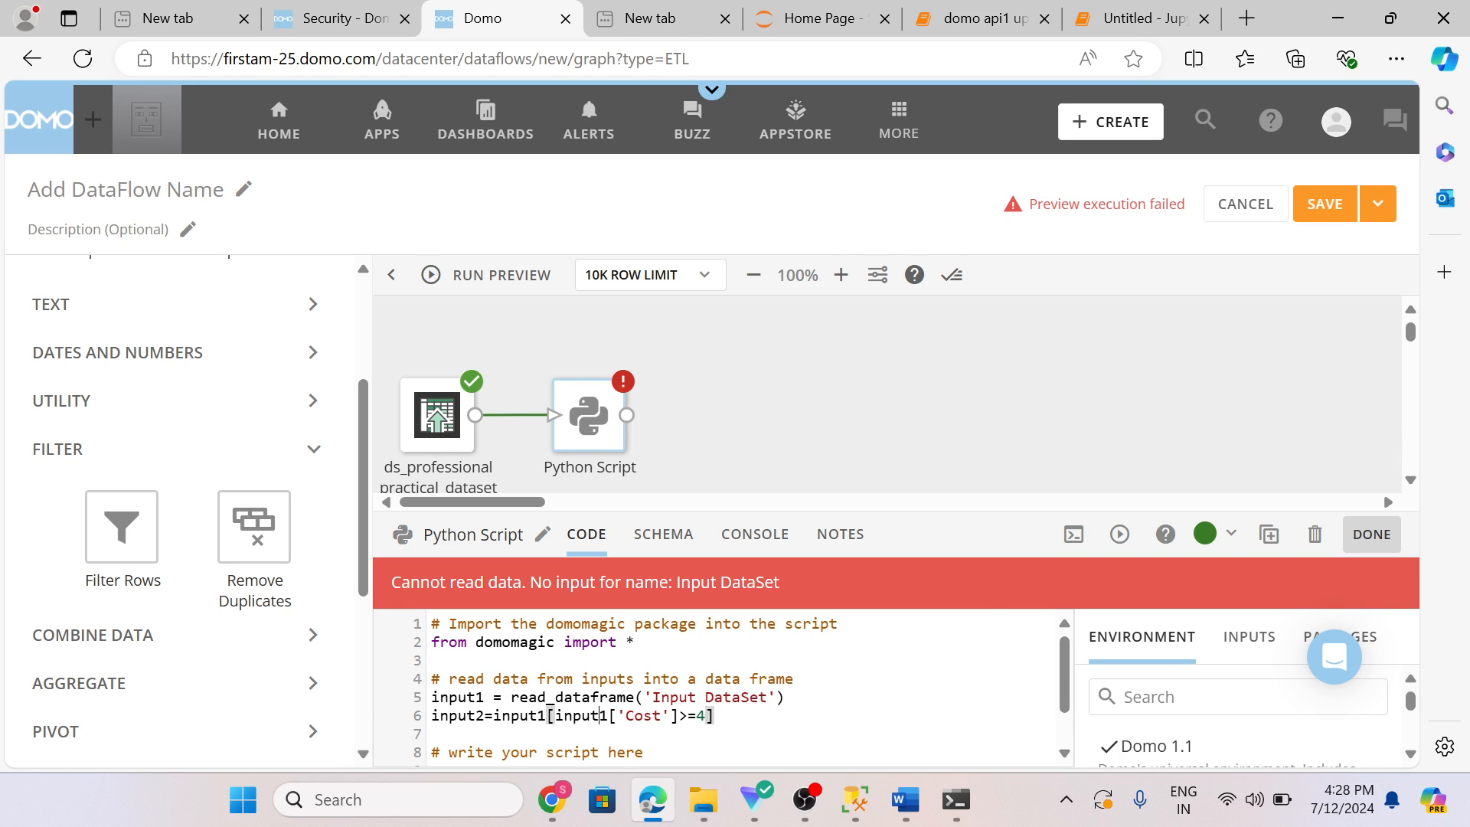
pyautogui.click(1121, 536)
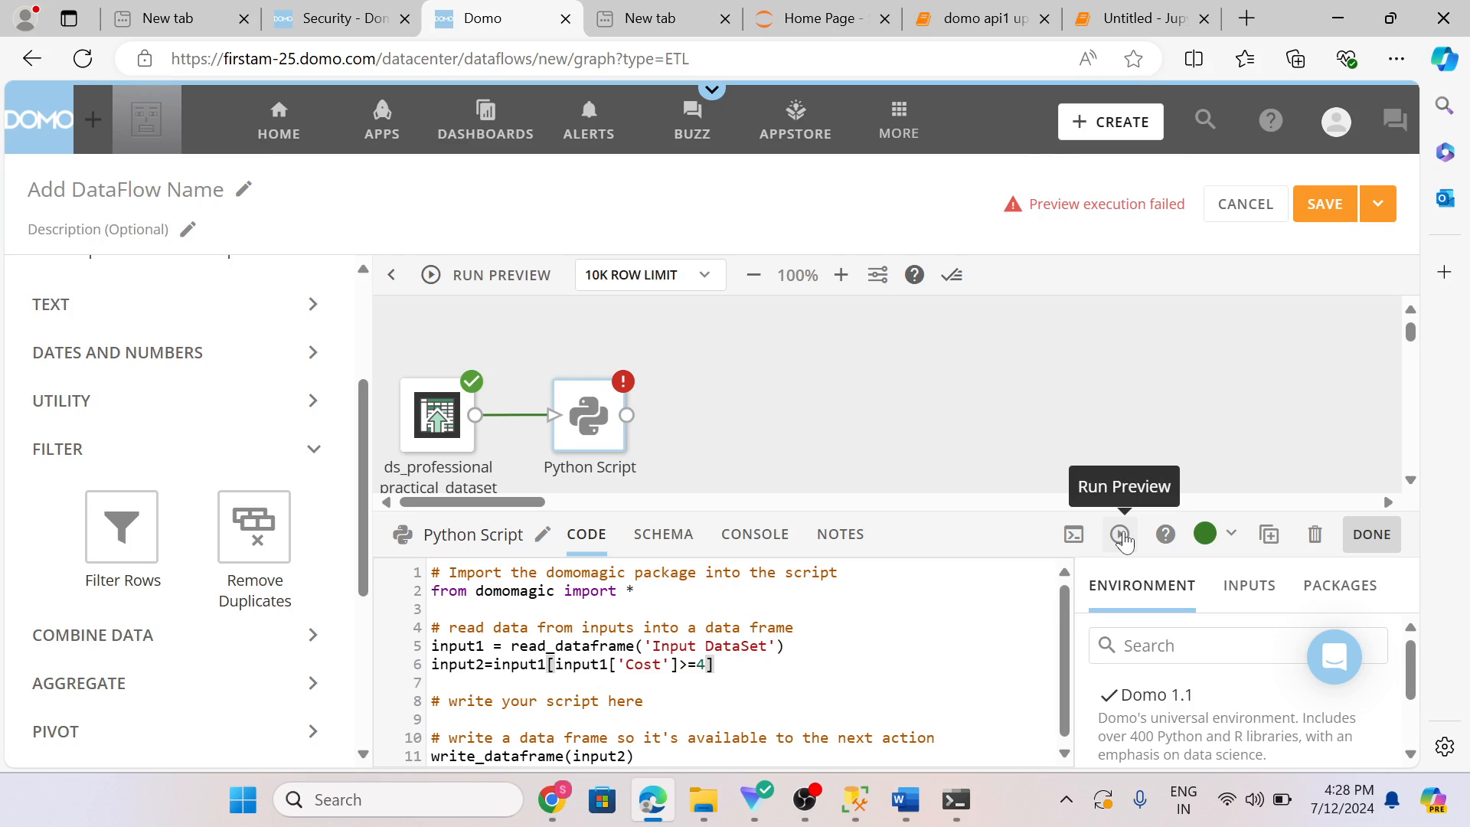
pyautogui.click(1122, 537)
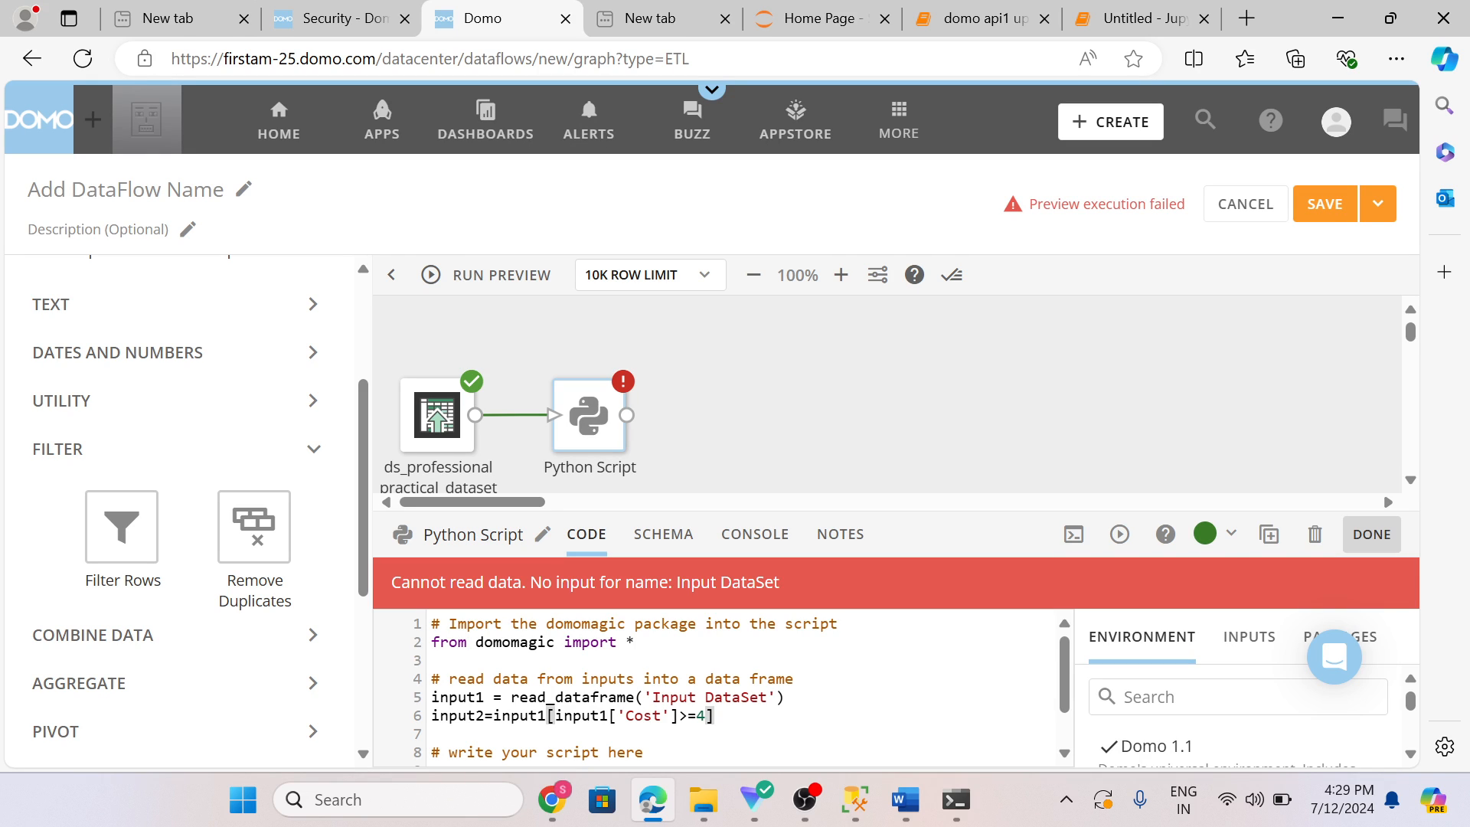
# Step: Redraw the link from the ds_professional practical_dataset input to the Python Script action
pyautogui.click(529, 716)
pyautogui.click(445, 421)
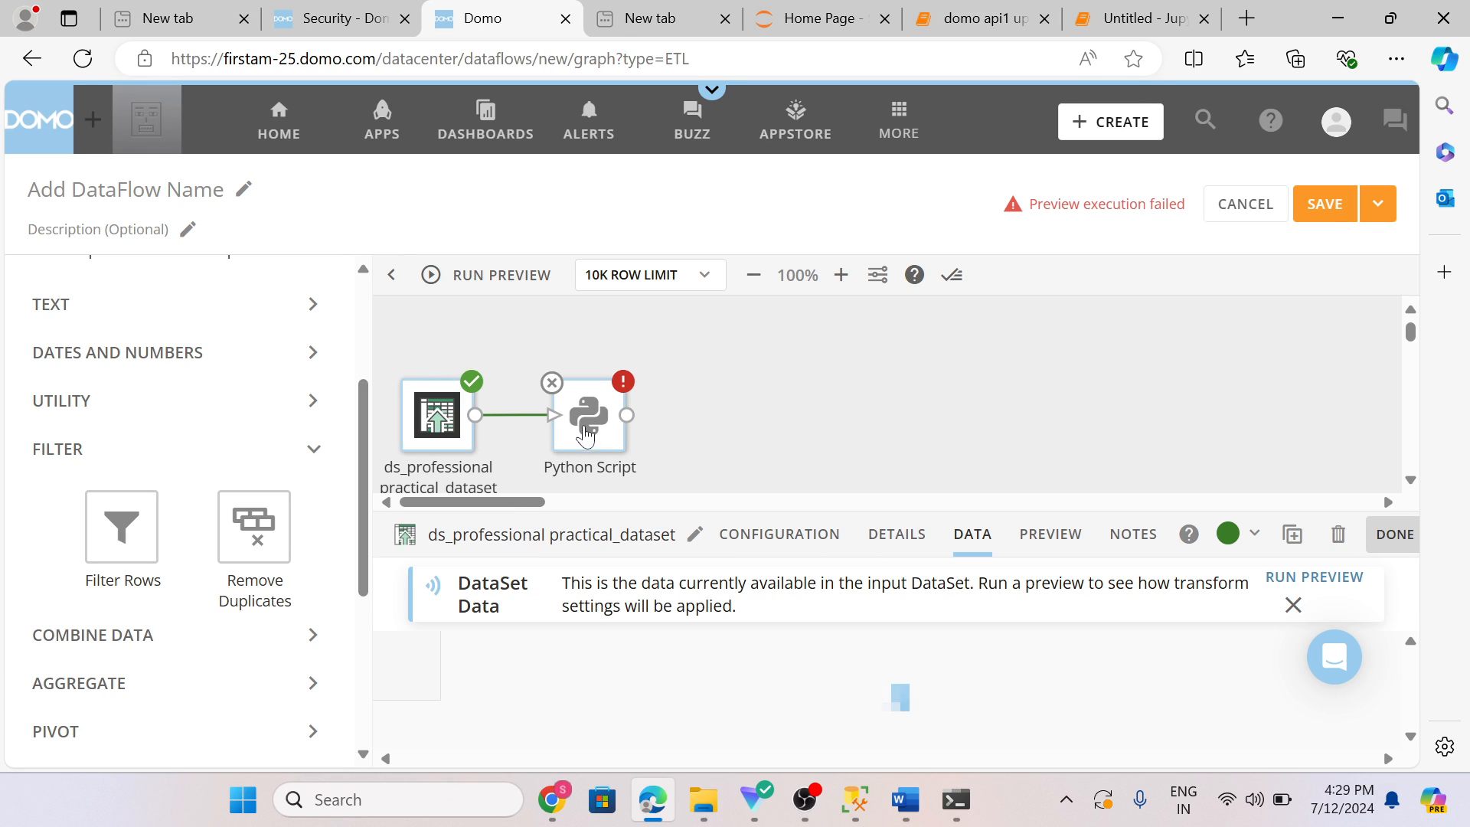
pyautogui.click(586, 421)
pyautogui.click(522, 415)
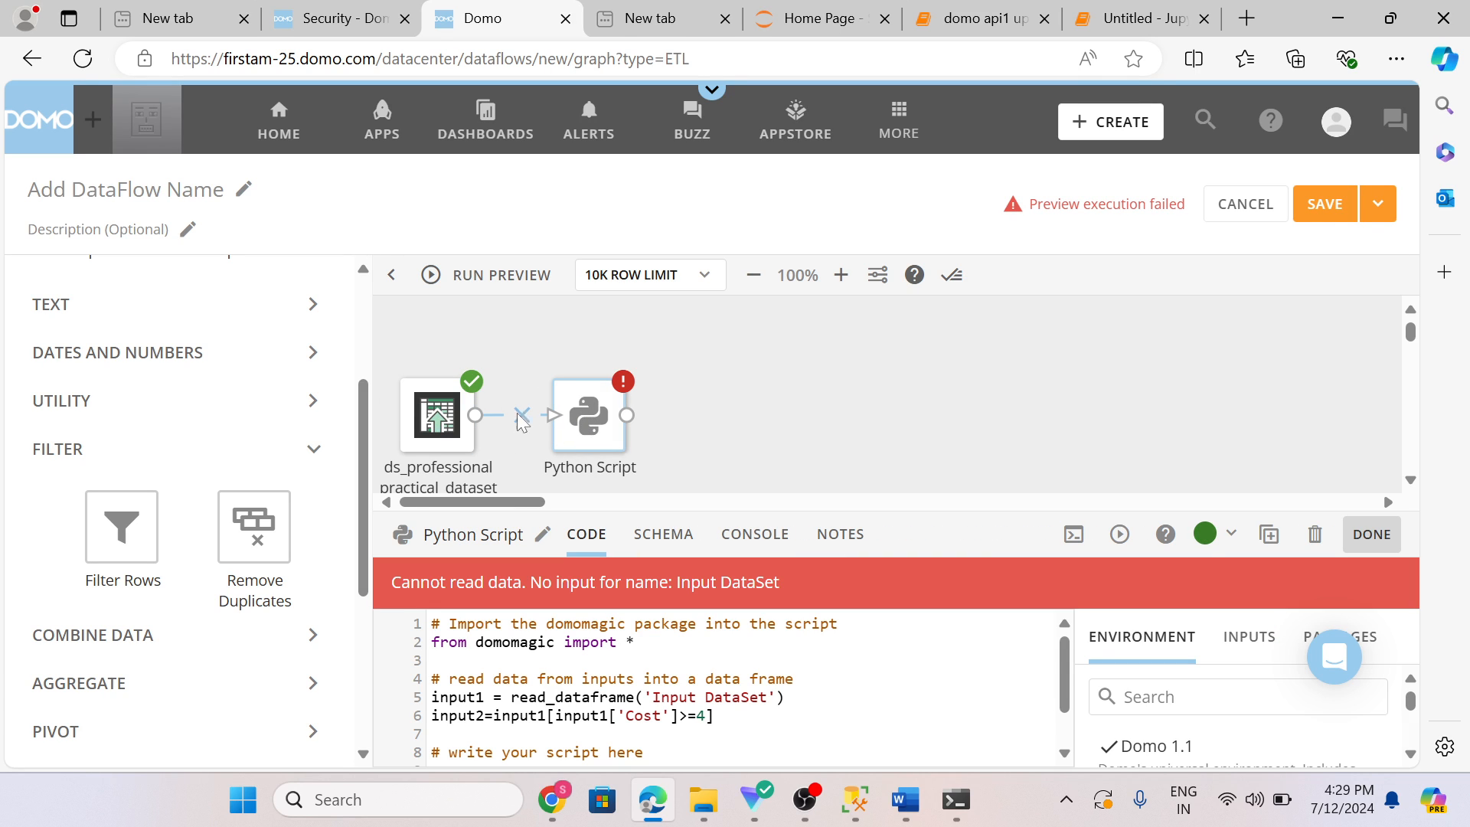
pyautogui.moveTo(476, 415); pyautogui.dragTo(588, 423)
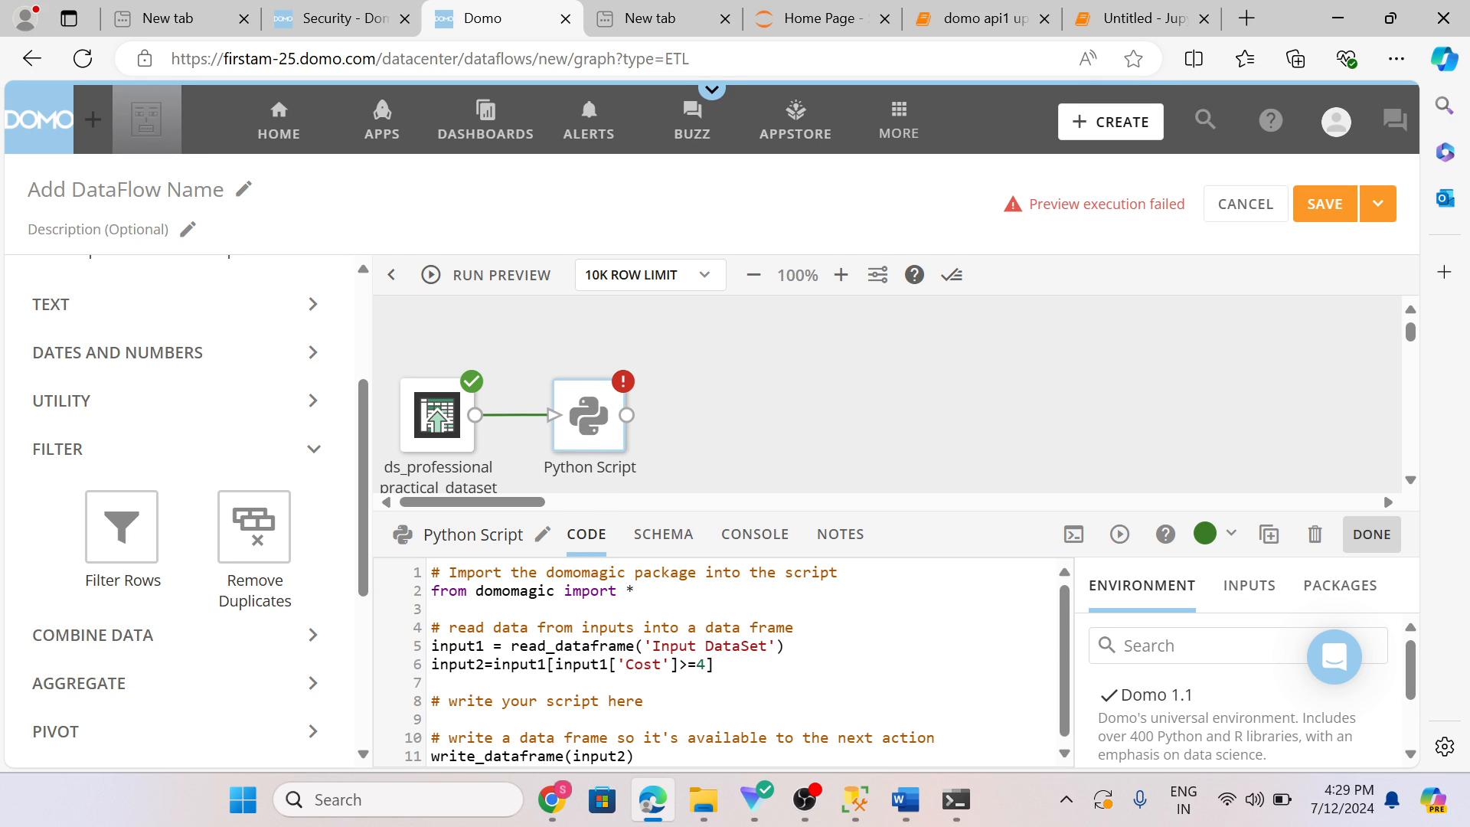
# Step: Copy the input dataset's name and use it in read_dataframe in place of 'Input DataSet', giving 'ds_professional practical_dataset'
pyautogui.click(436, 471)
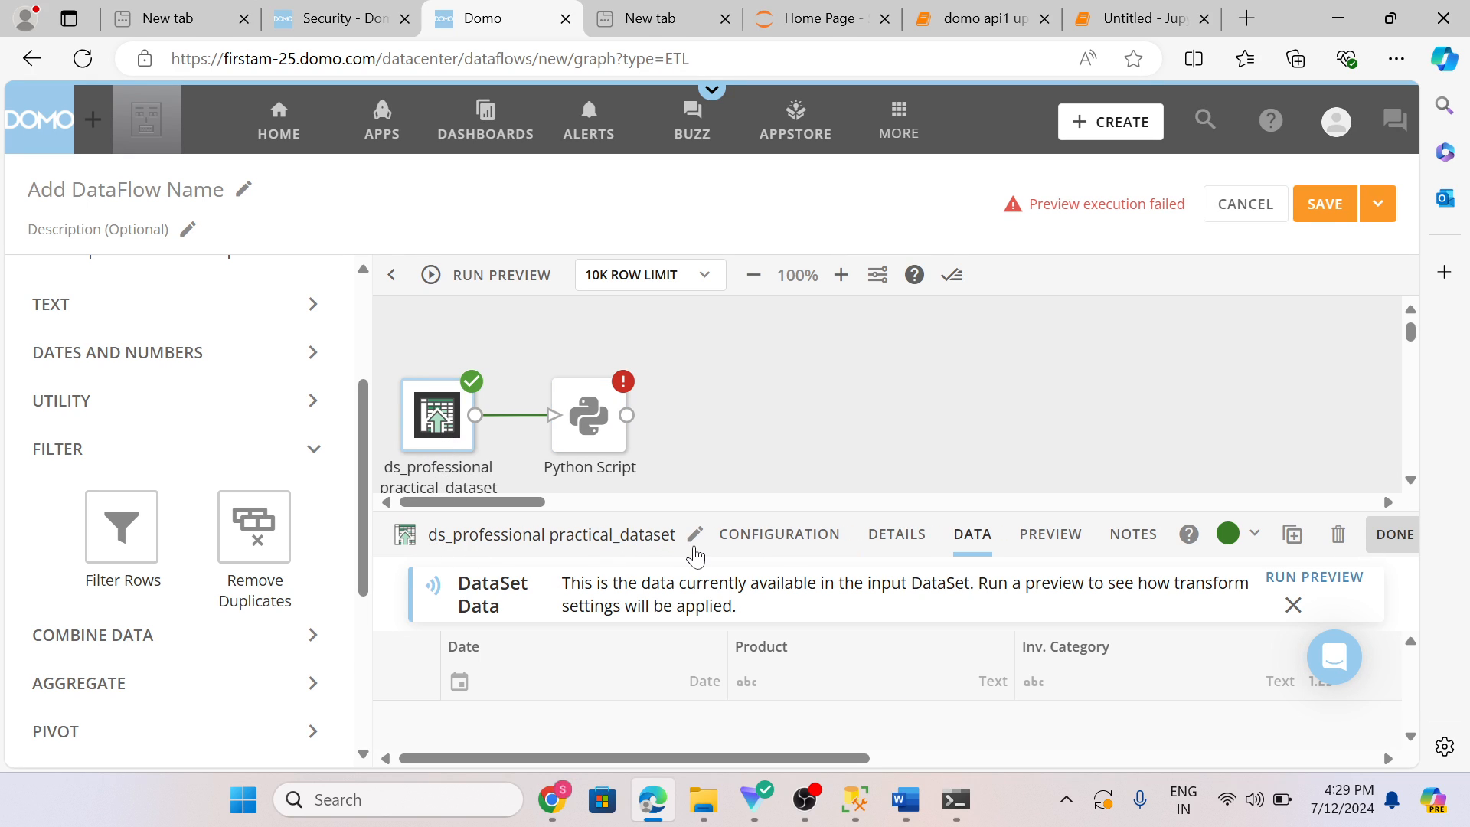
pyautogui.click(695, 536)
pyautogui.hotkey('ctrl', 'c')
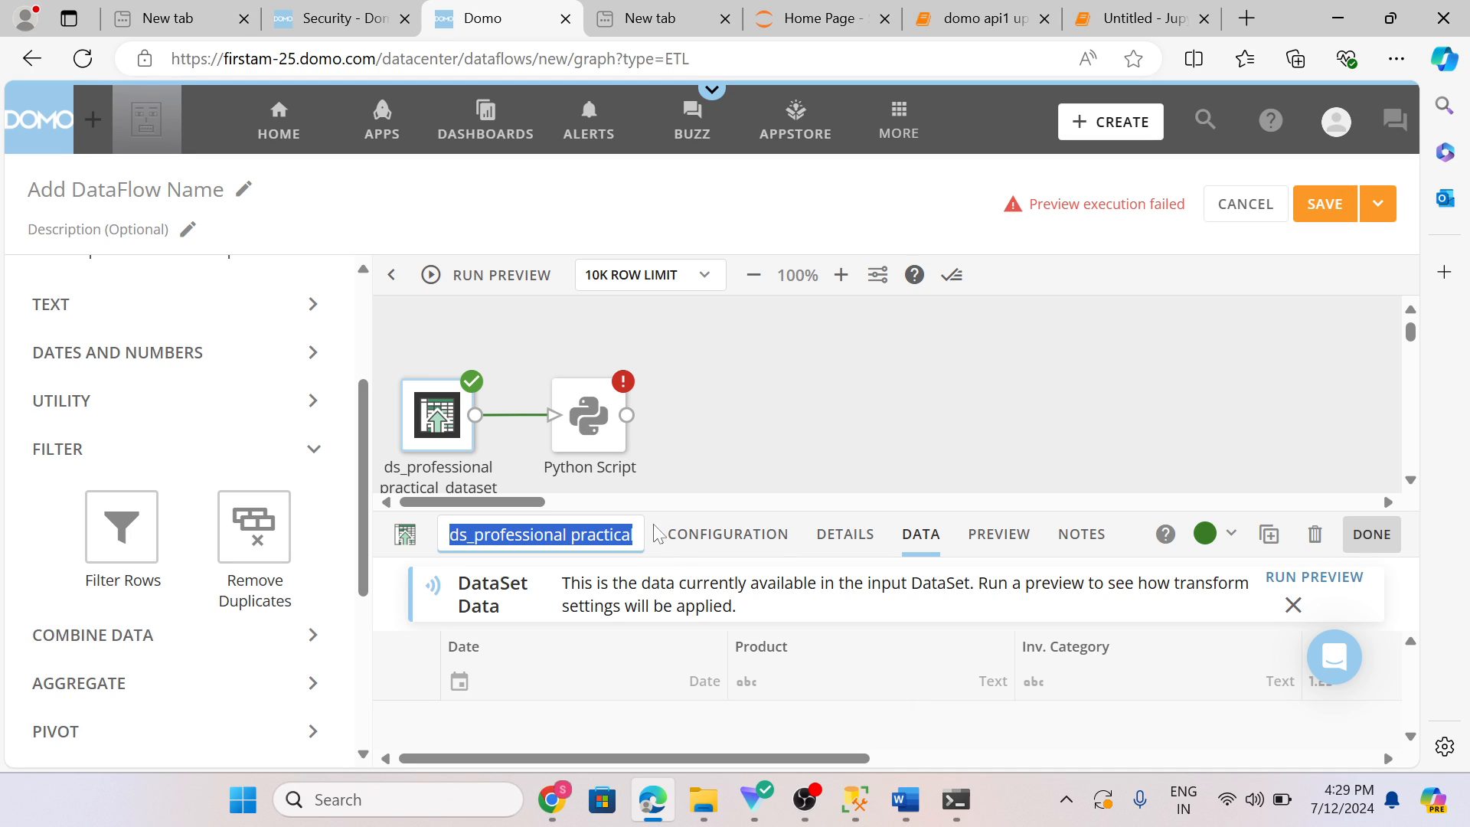
pyautogui.click(591, 429)
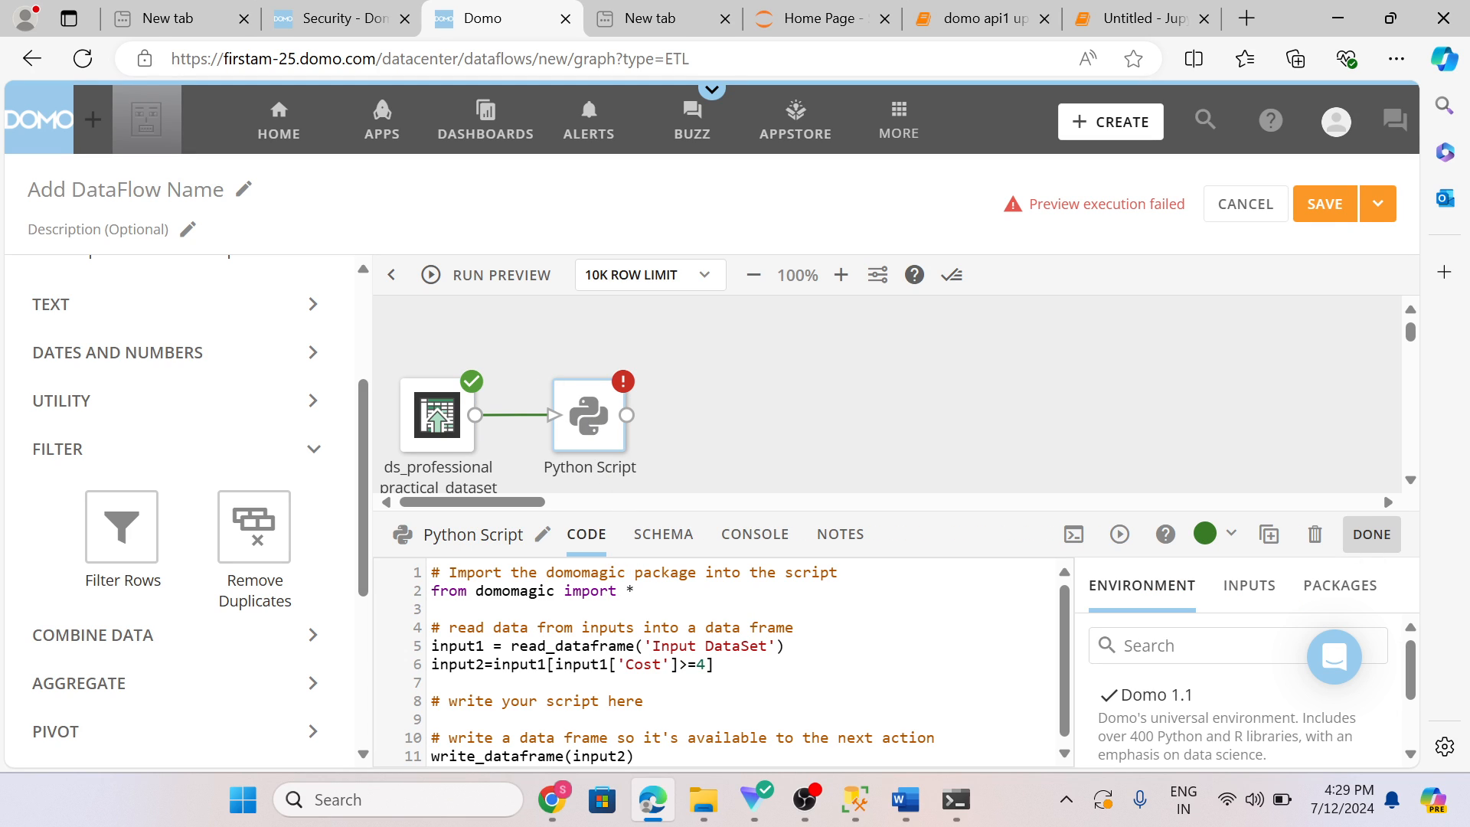
pyautogui.moveTo(652, 645); pyautogui.dragTo(767, 645)
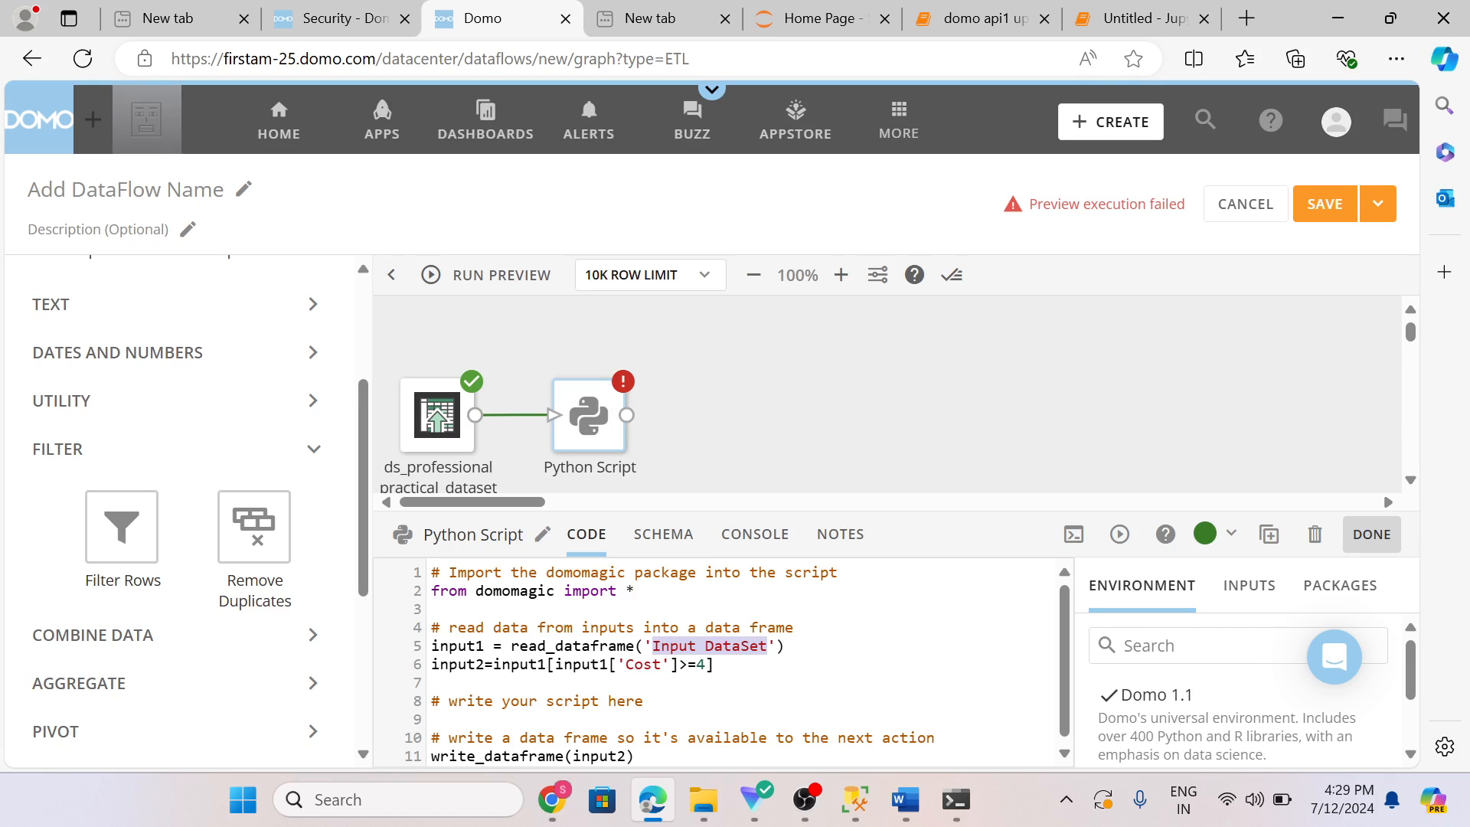
pyautogui.hotkey('ctrl', 'v')
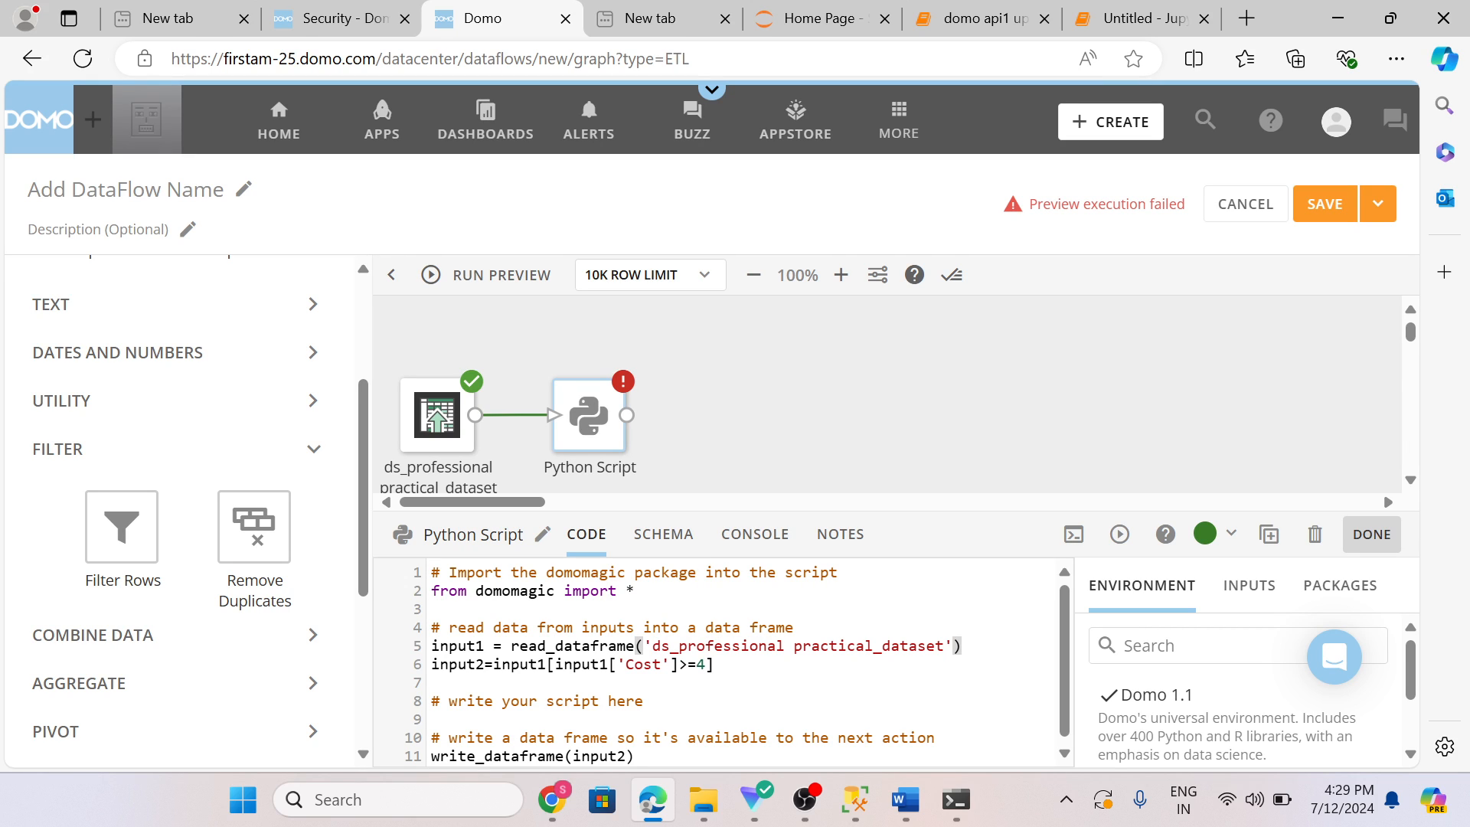
# Step: Run the Python Script preview again with the corrected input name and review the script
pyautogui.click(1120, 534)
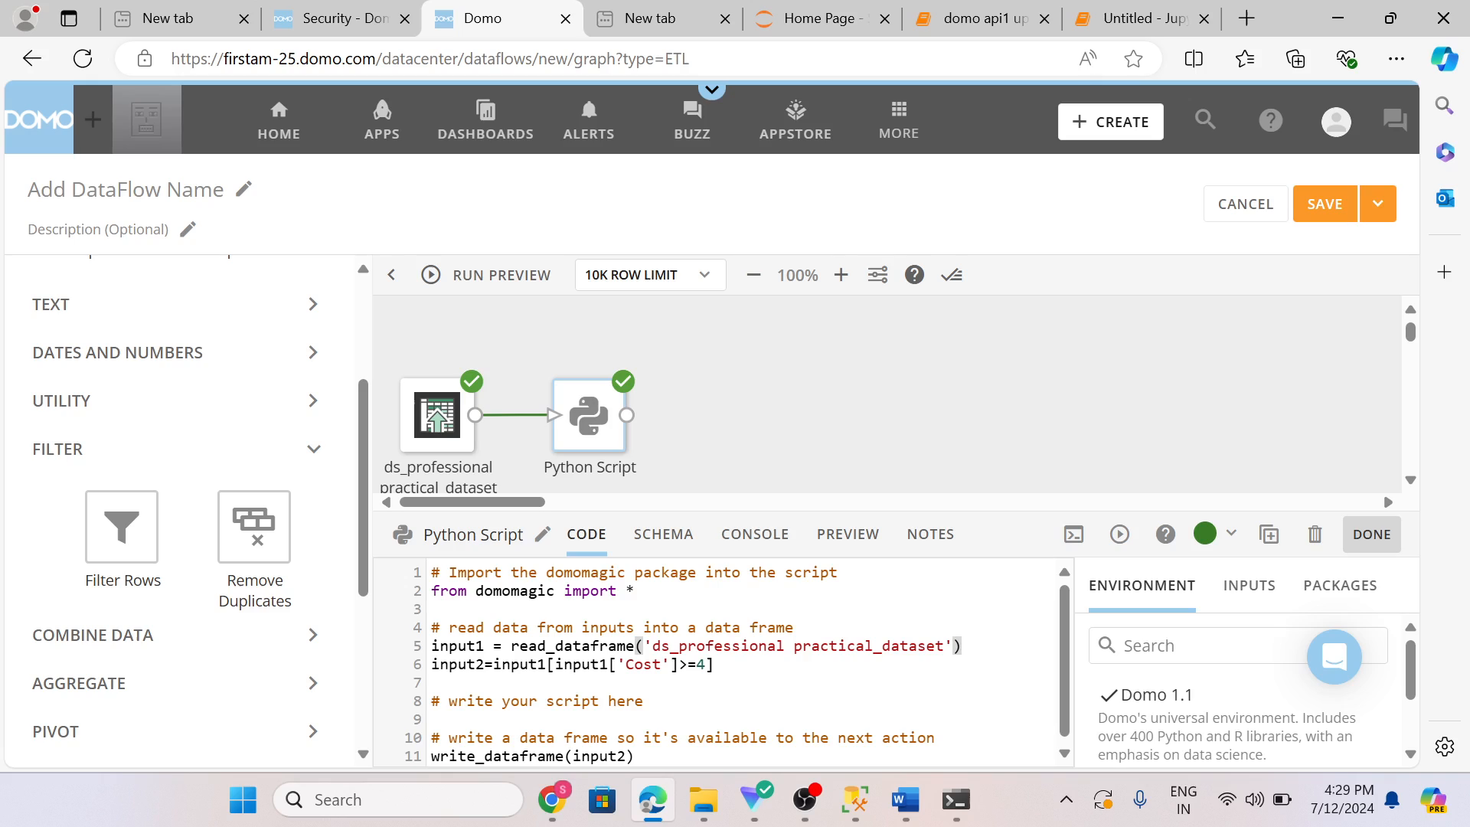
pyautogui.scroll(-1, 724, 663)
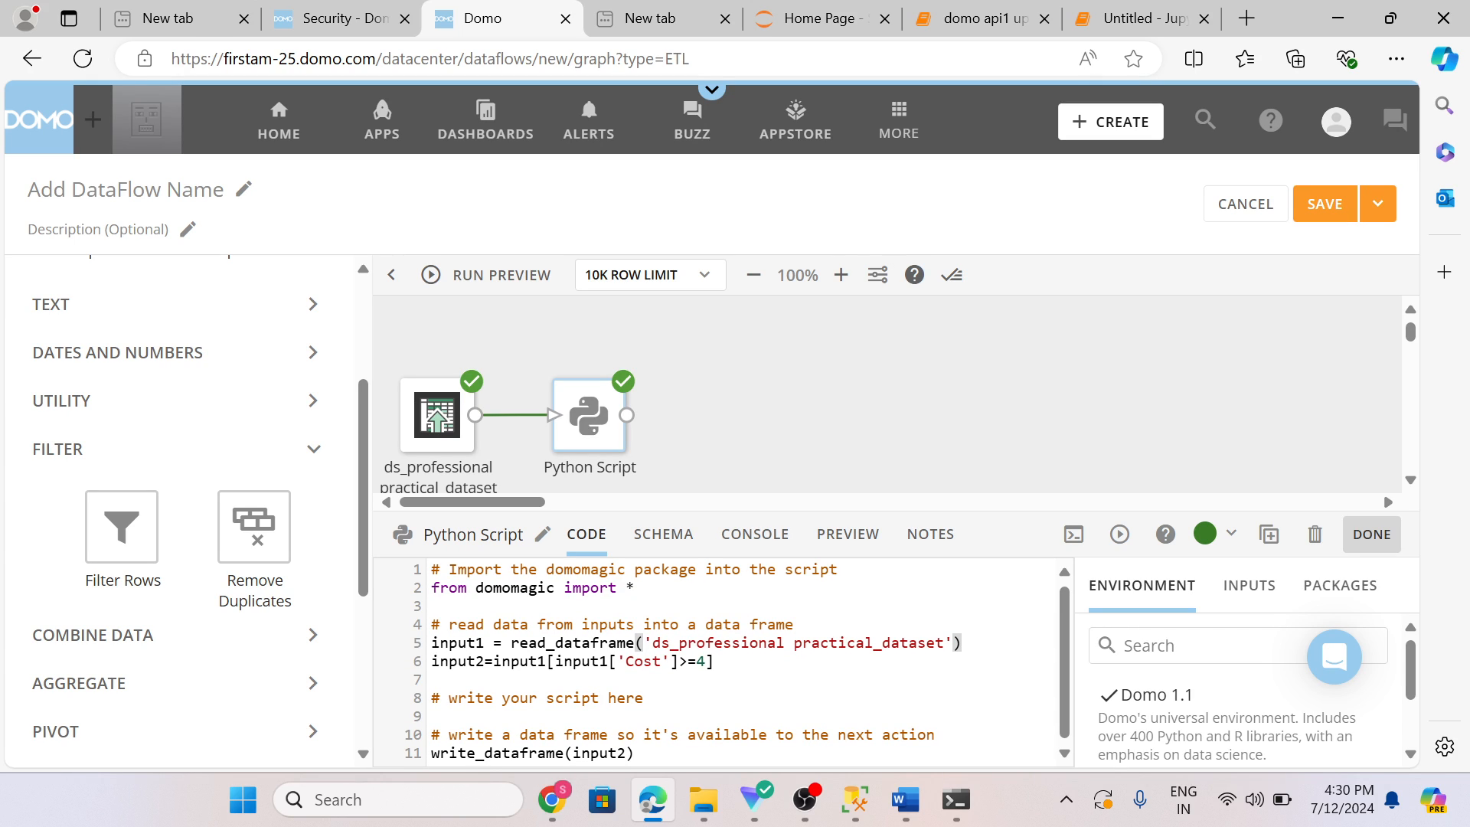
pyautogui.moveTo(485, 661); pyautogui.dragTo(431, 662)
pyautogui.click(638, 753)
pyautogui.scroll(3, 329, 525)
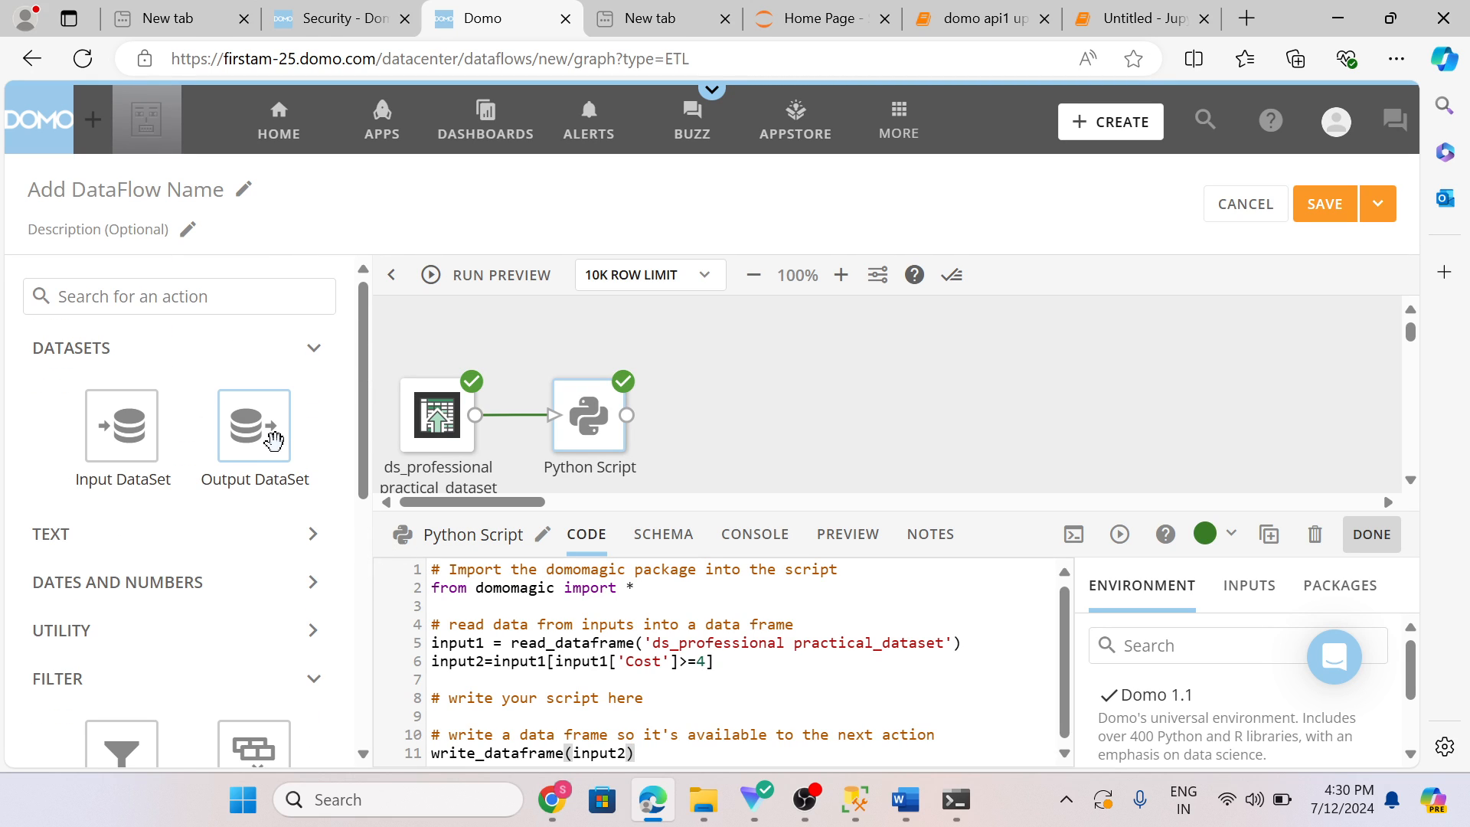
# Step: Add an Output DataSet action and connect the Python Script to it
pyautogui.moveTo(272, 441); pyautogui.dragTo(761, 416)
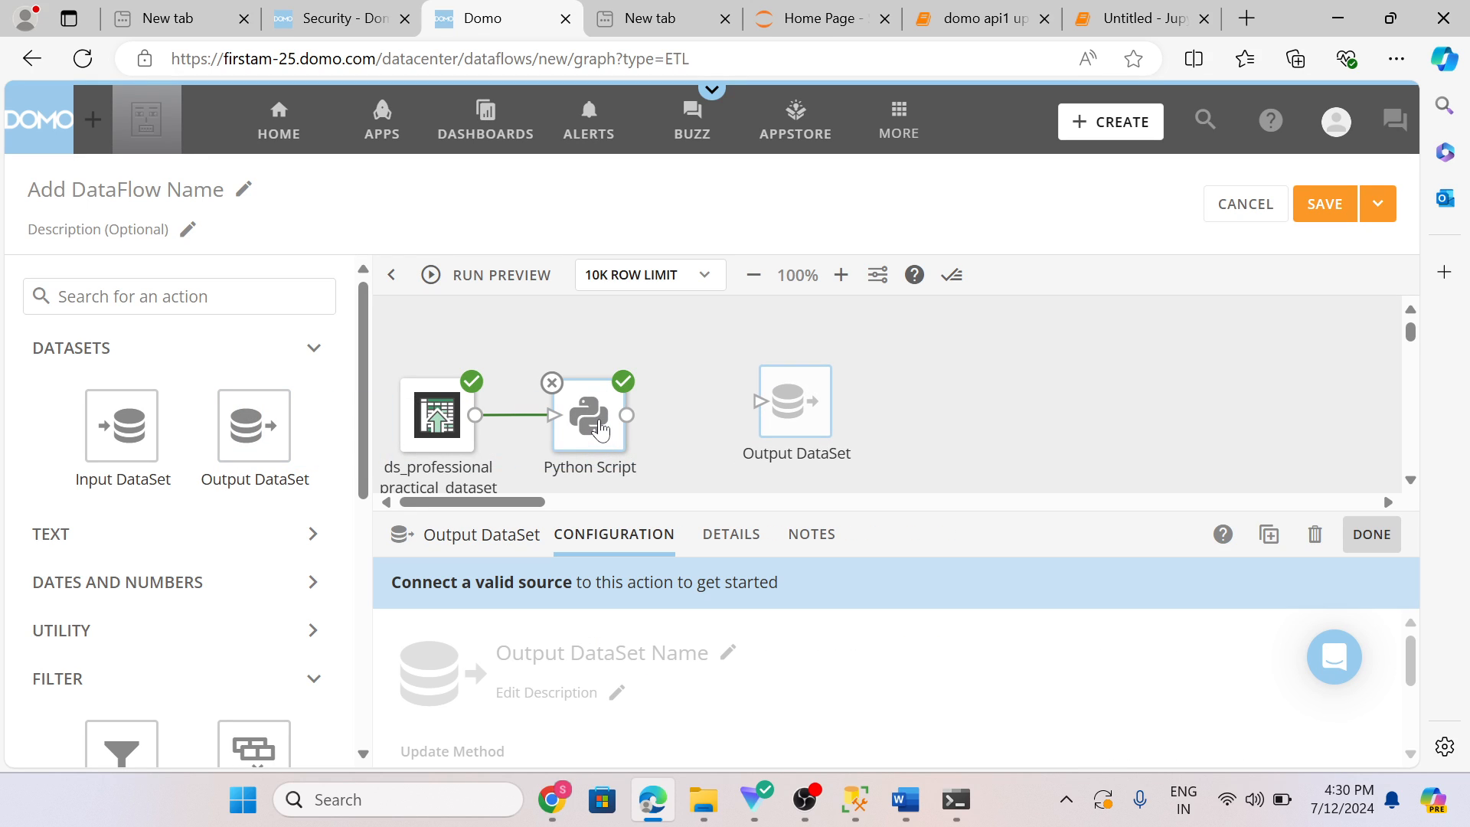
pyautogui.moveTo(628, 415); pyautogui.dragTo(763, 422)
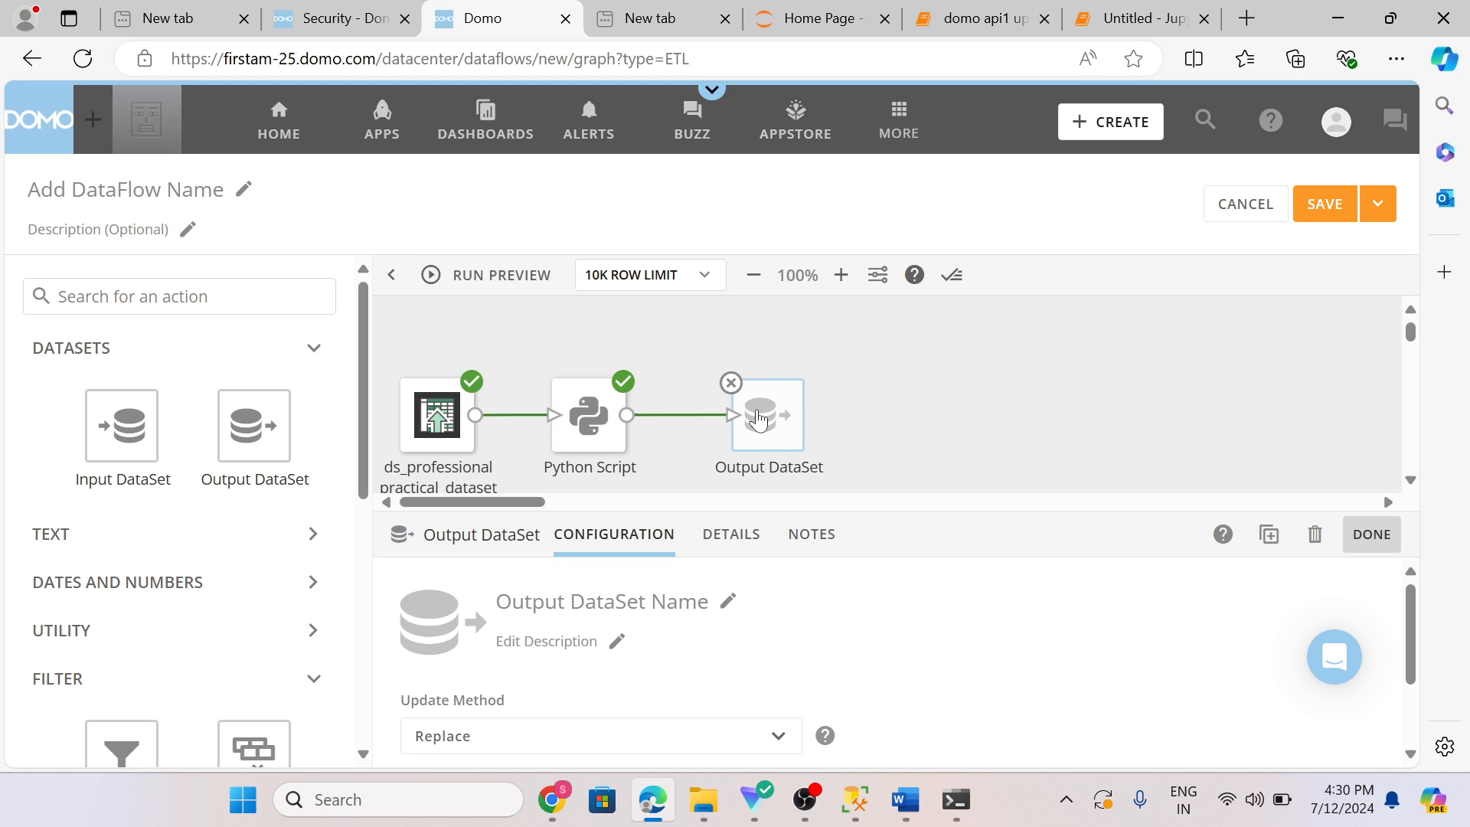
# Step: Name the output dataset script_filter
pyautogui.click(728, 601)
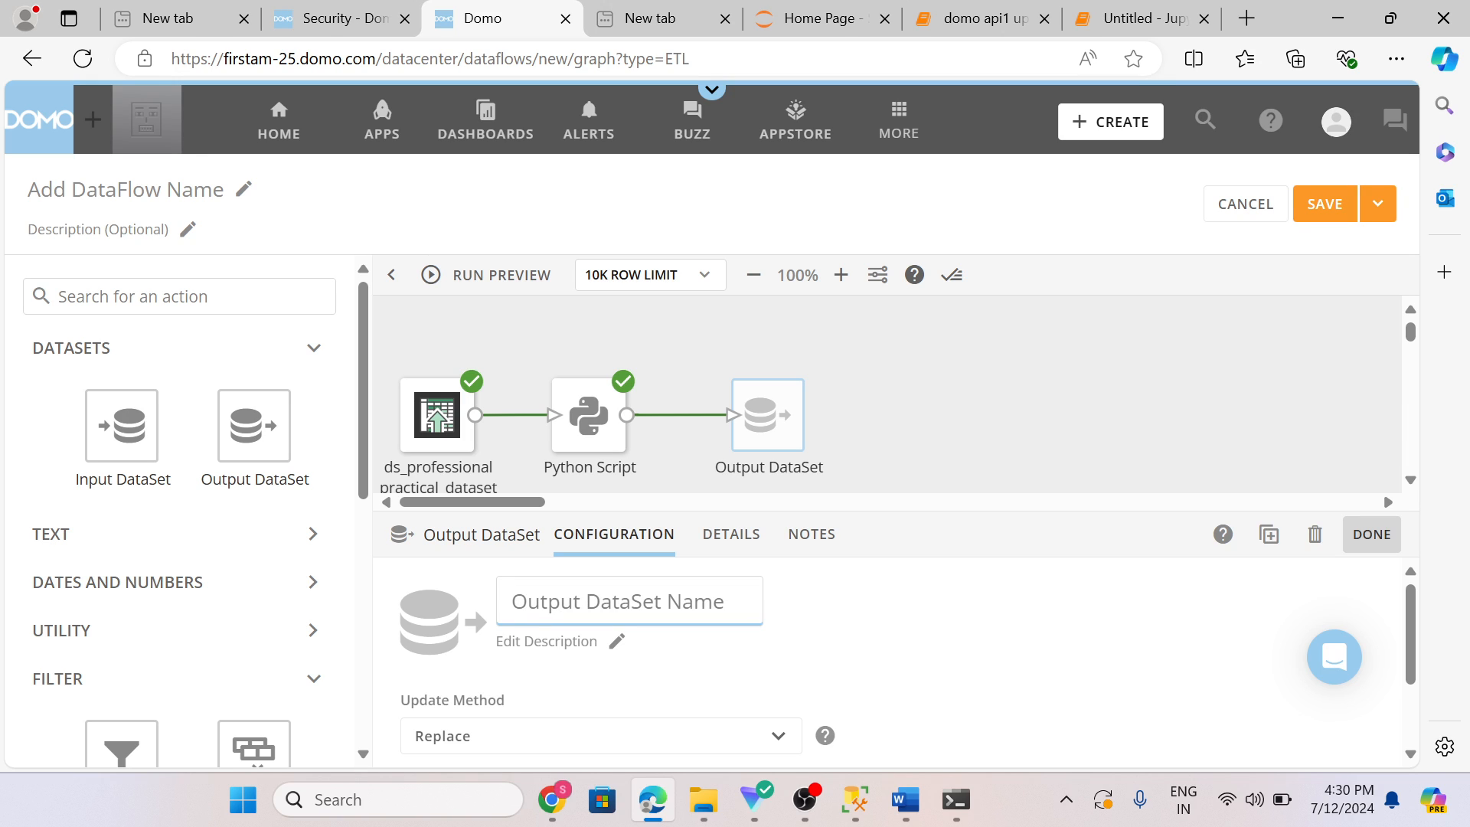
pyautogui.write('script')
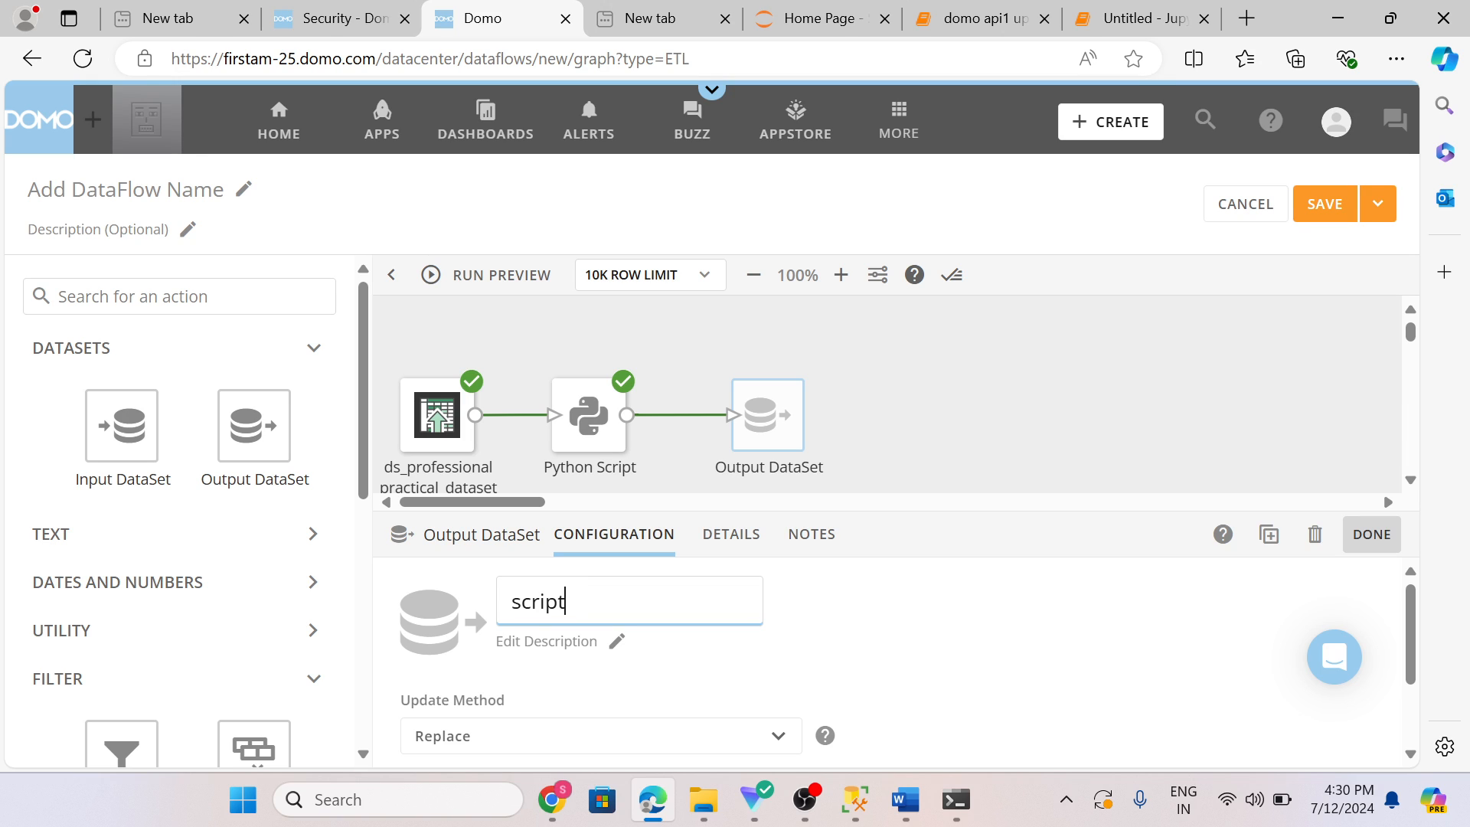
pyautogui.write('_filter')
pyautogui.click(875, 415)
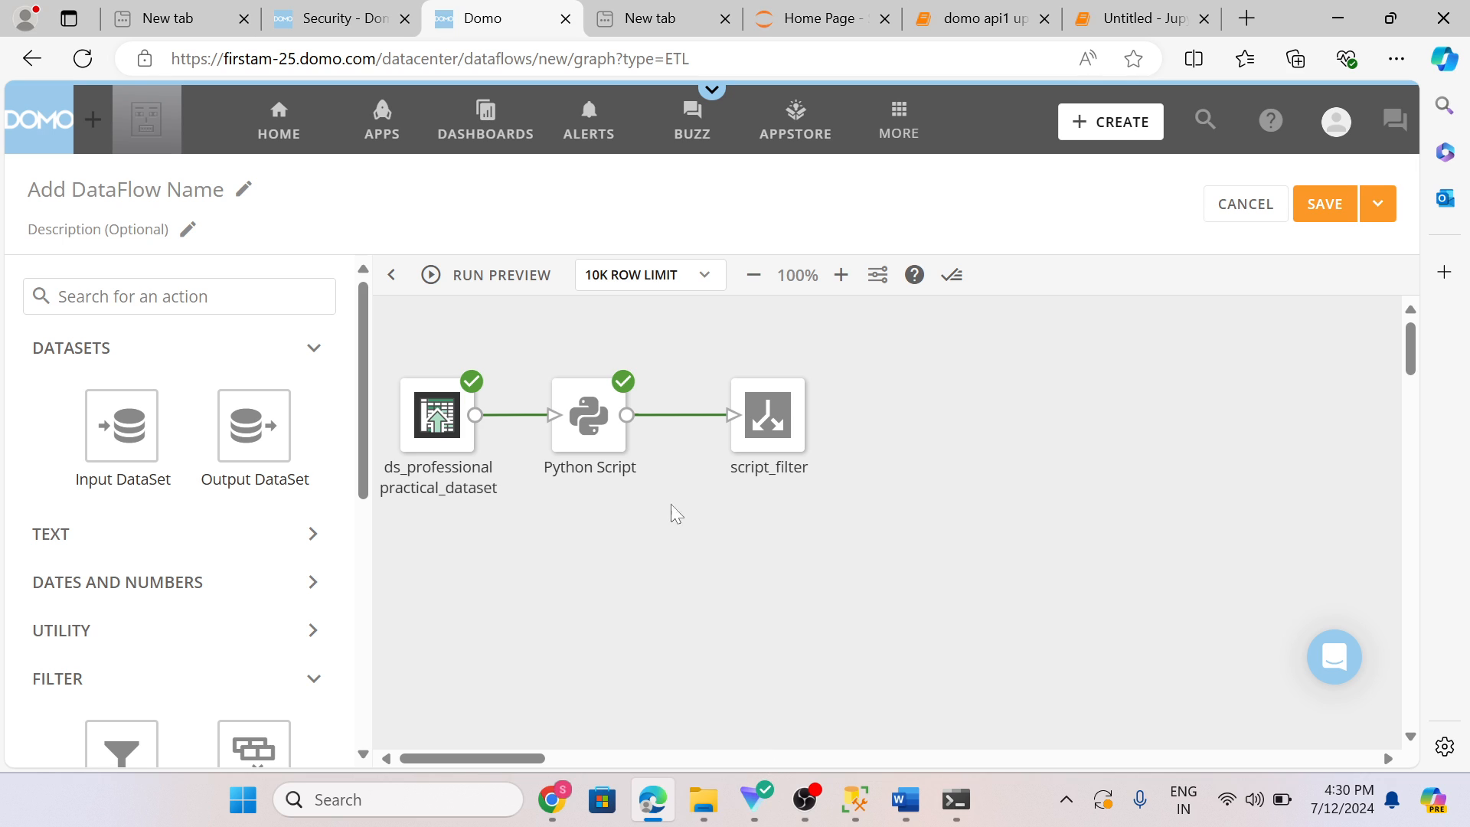
# Step: Save and run the DataFlow without a version description
pyautogui.click(598, 450)
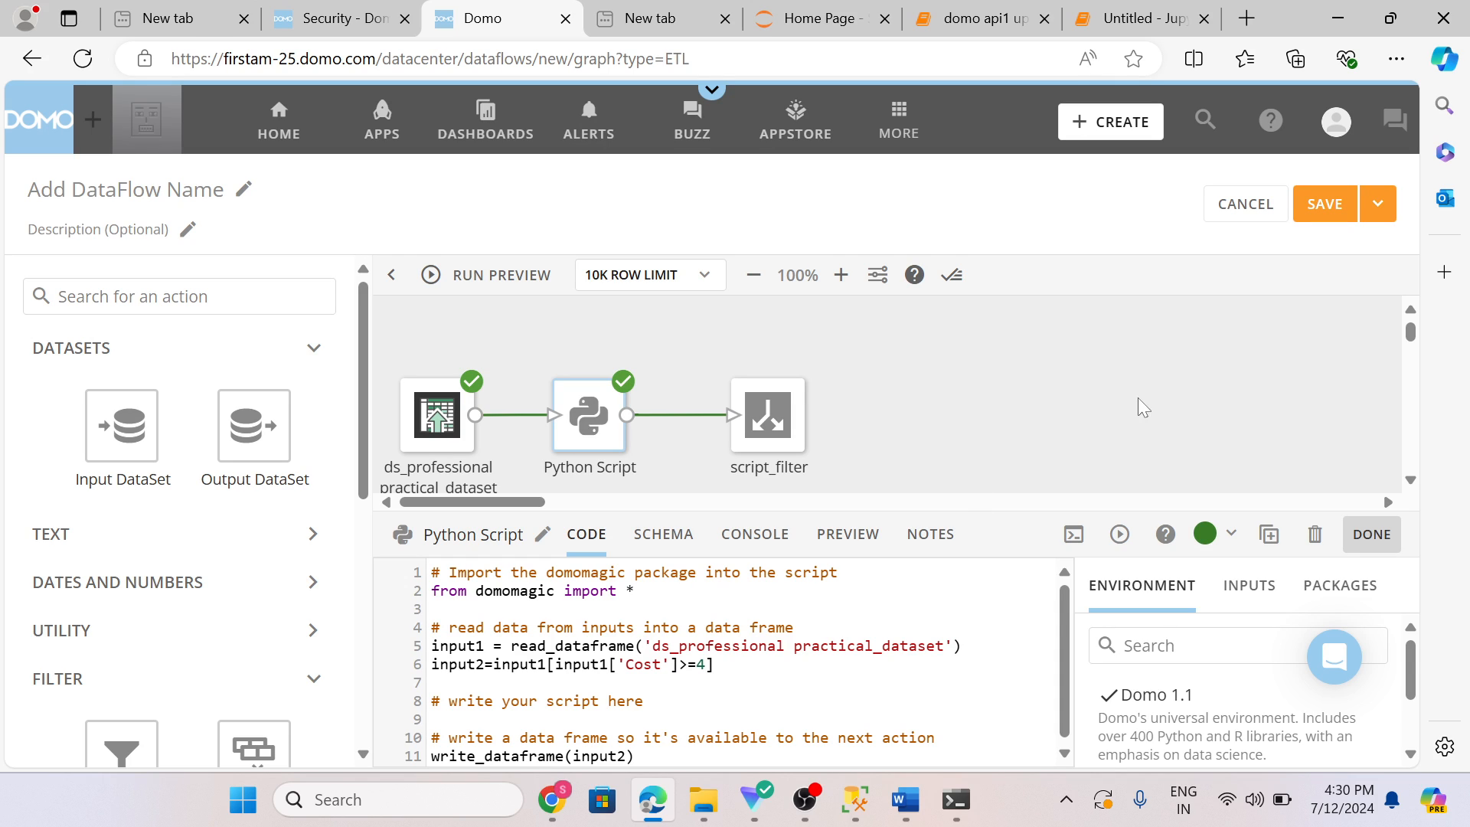
pyautogui.click(1379, 204)
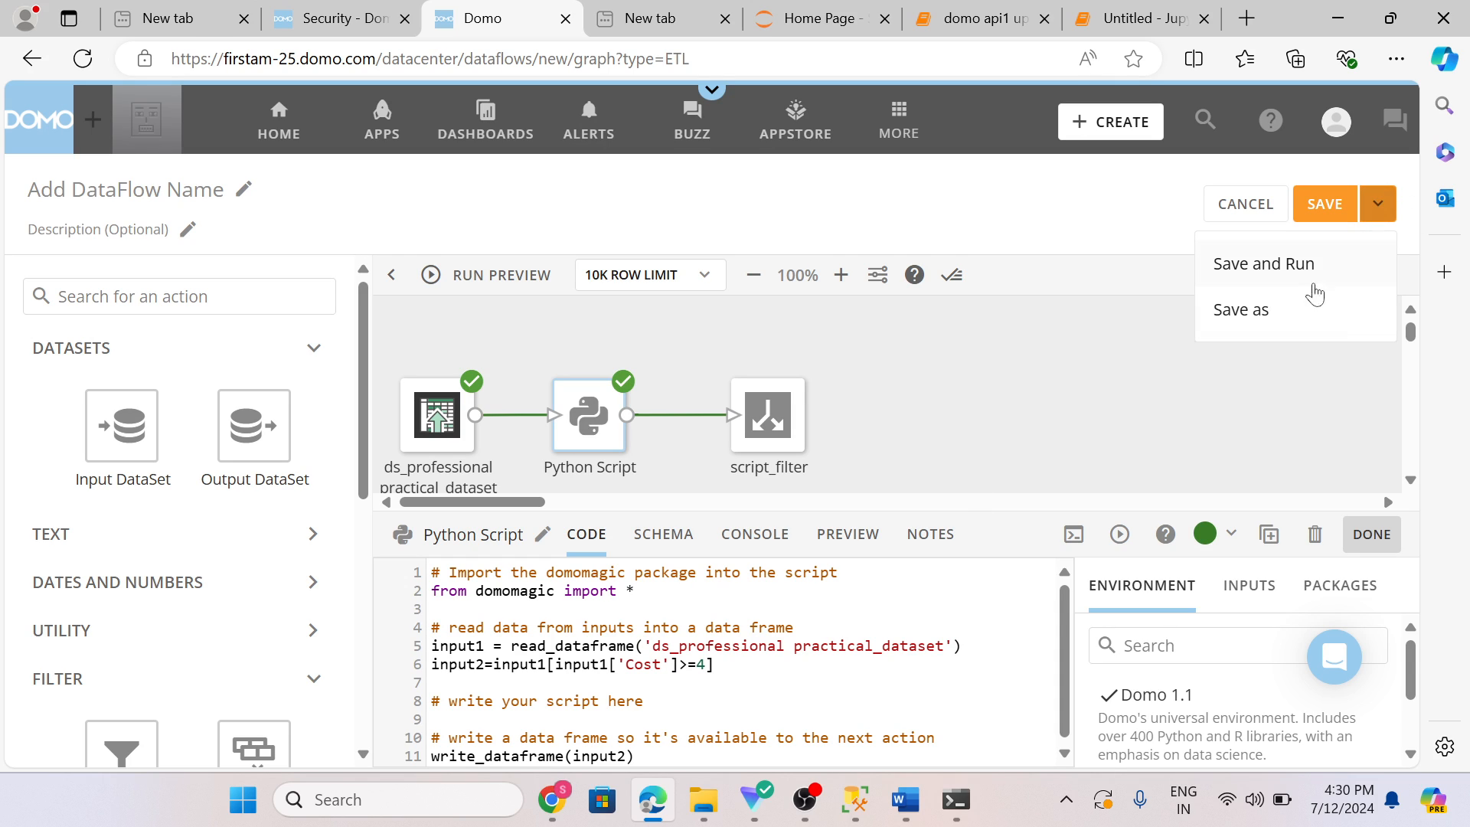
pyautogui.click(1279, 284)
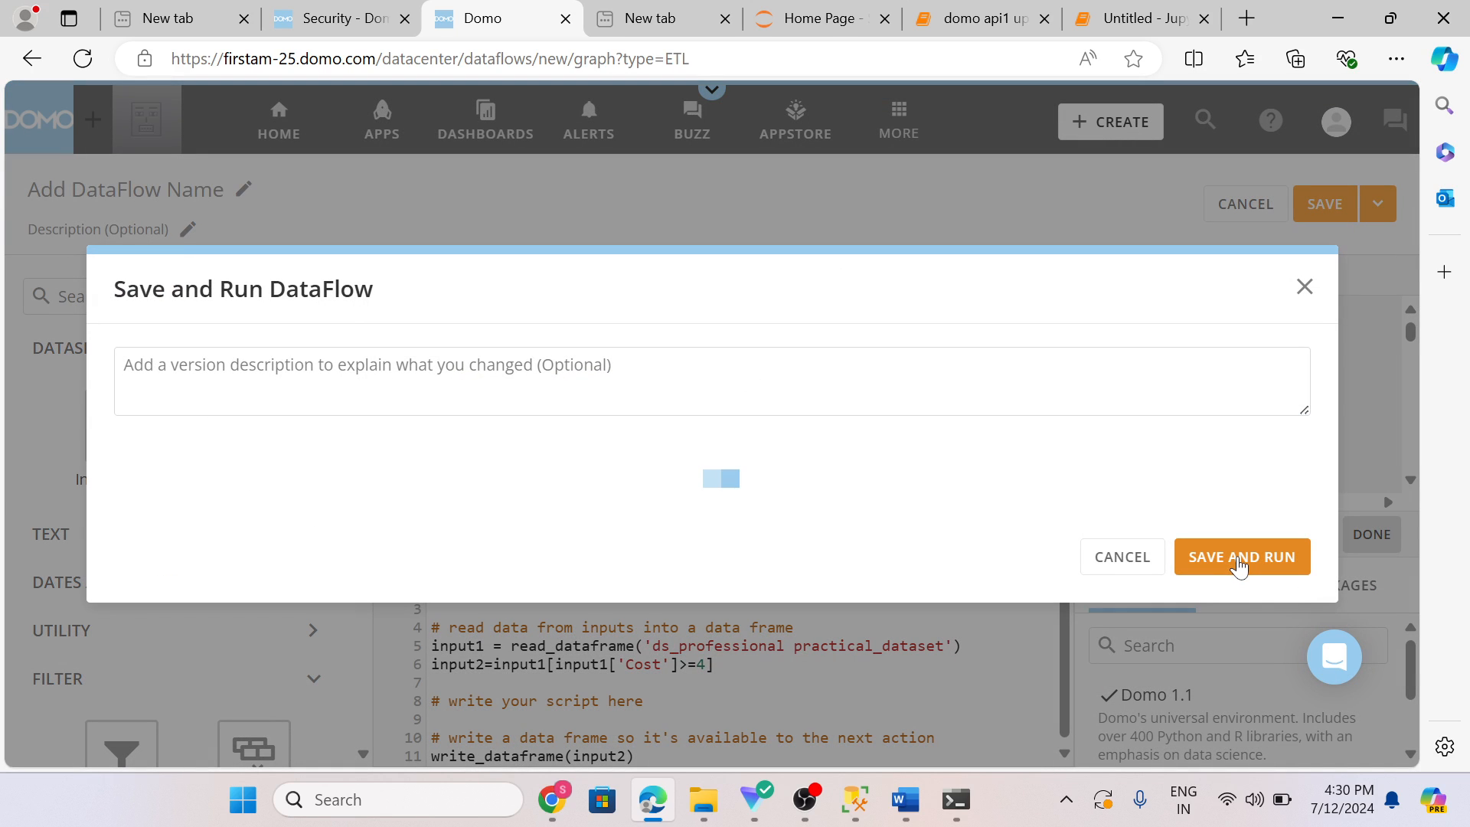
pyautogui.click(1241, 559)
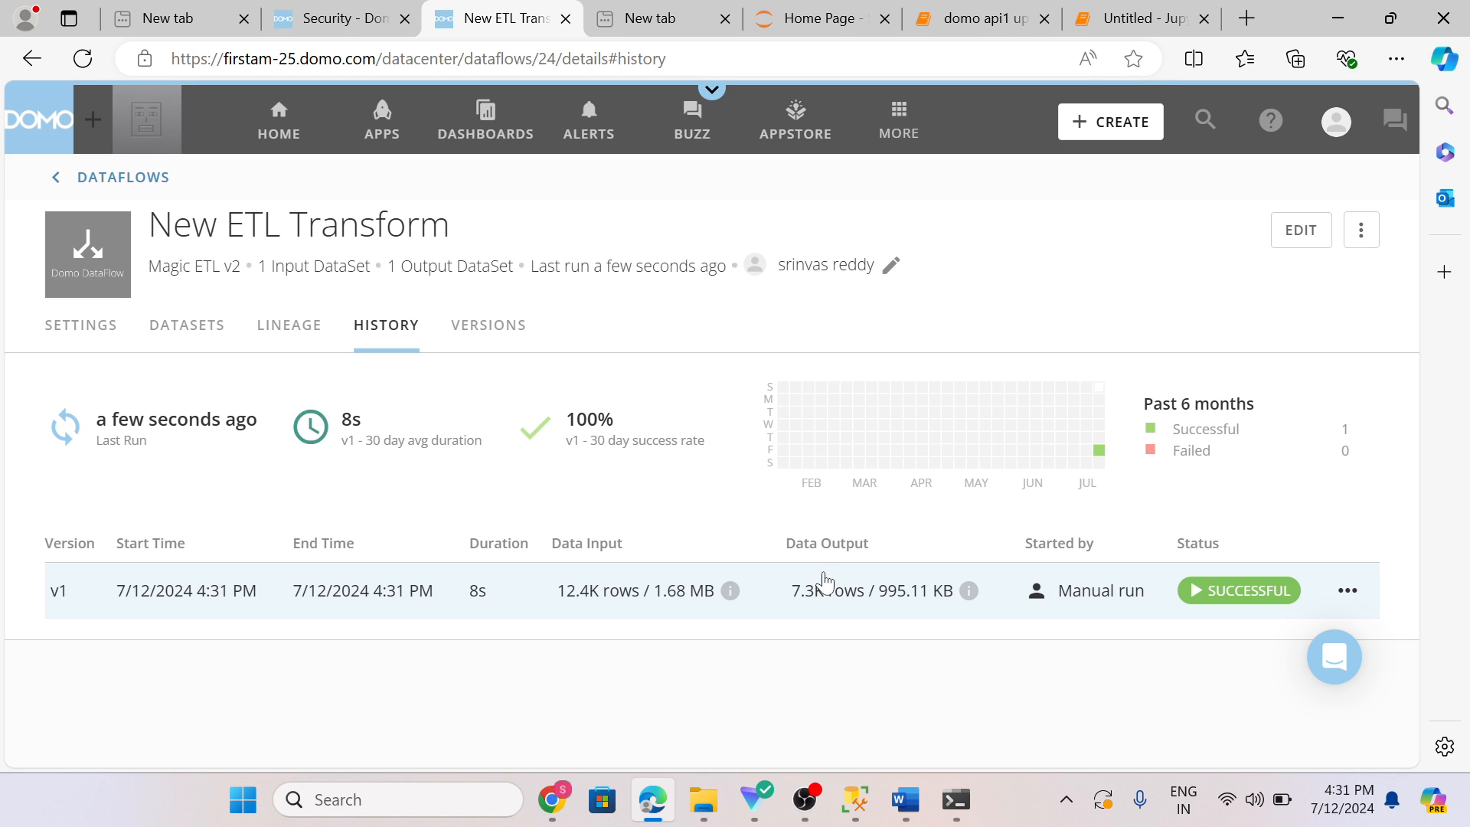
pyautogui.click(814, 807)
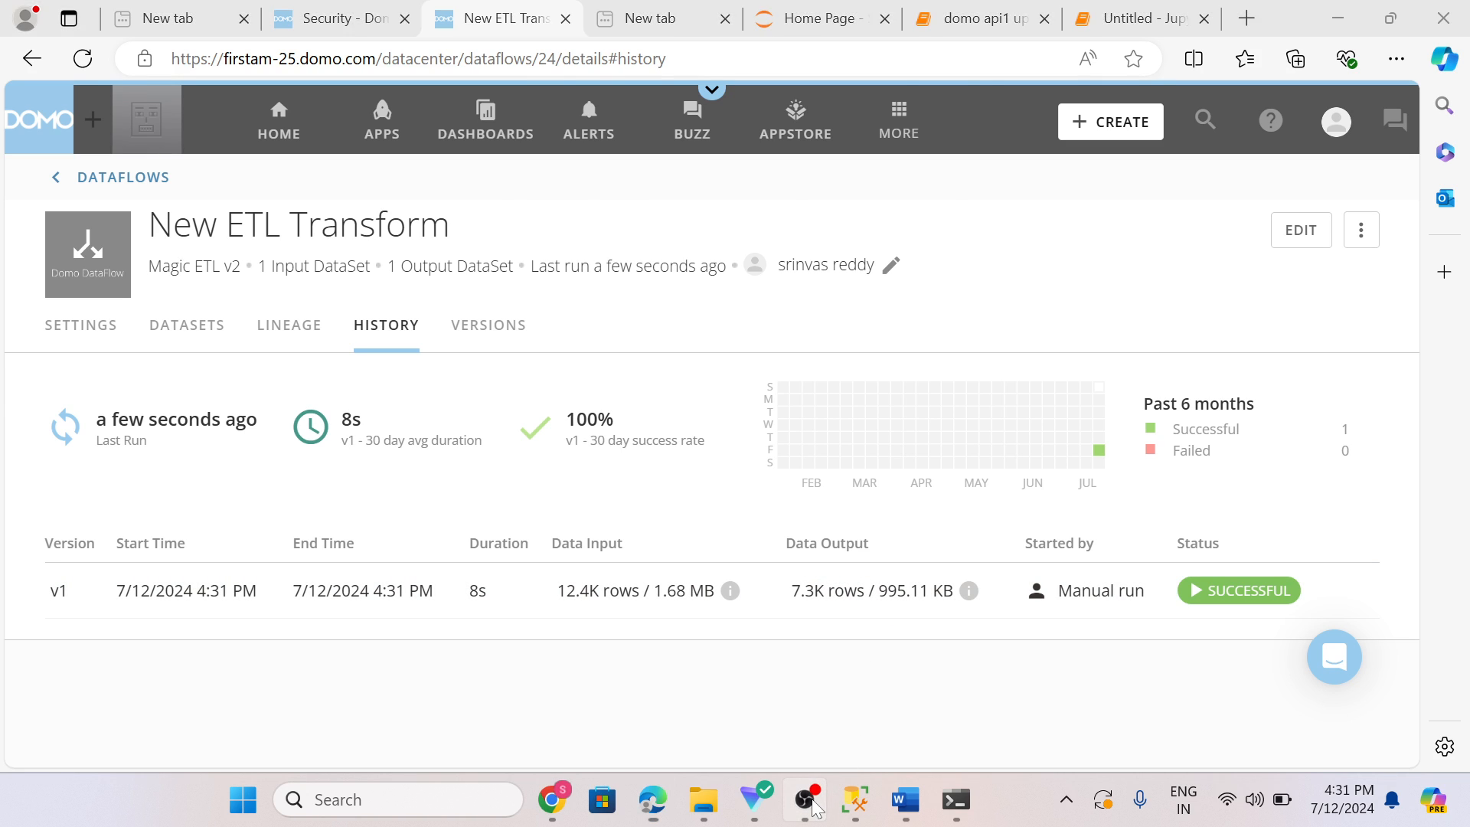